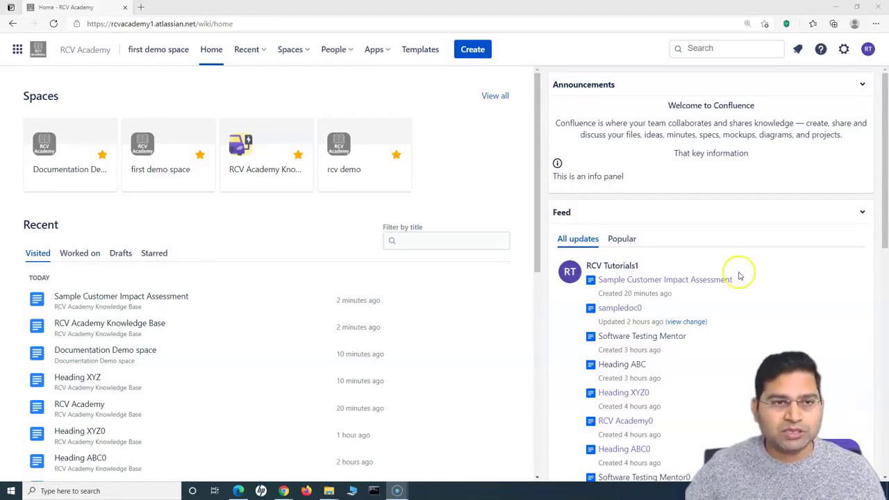
Open the Sample Customer Impact Assessment page under RCV Academy in the RCV Academy Knowledge Base space and look through its content
click(292, 49)
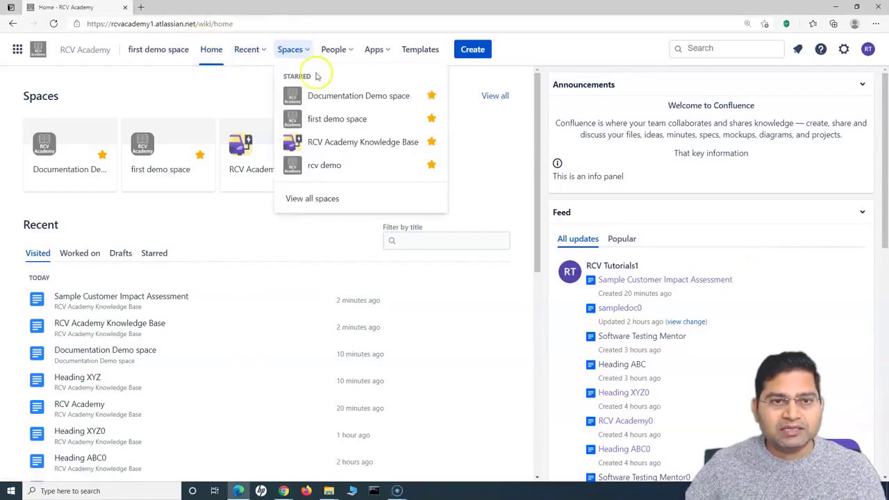
click(345, 144)
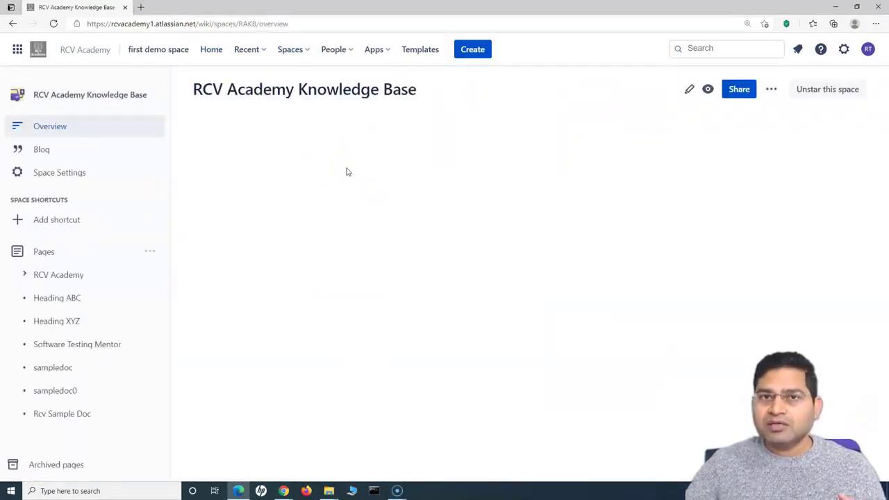
click(25, 274)
click(97, 298)
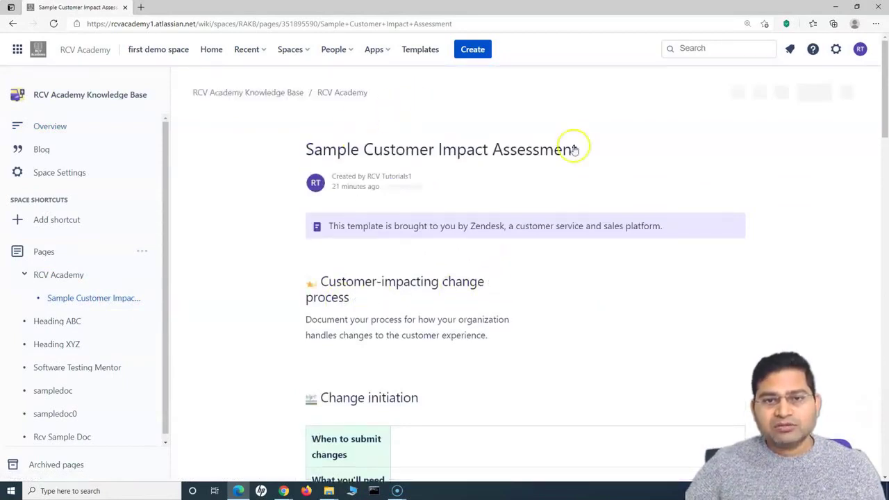
scroll(481, 287, down, 4)
scroll(496, 284, up, 4)
scroll(433, 298, down, 5)
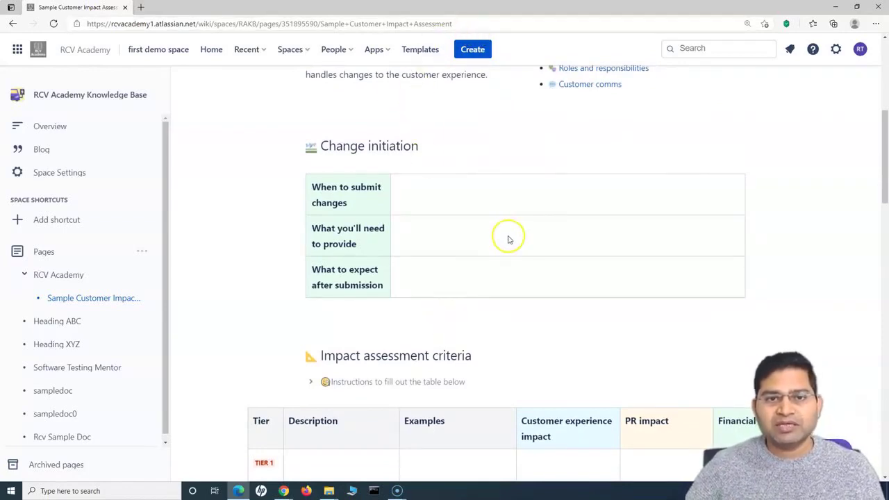
scroll(507, 238, up, 1)
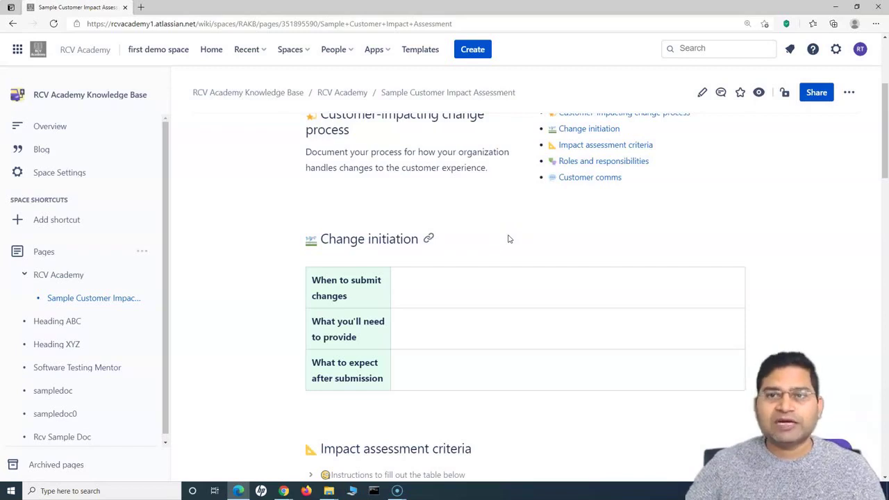
scroll(618, 264, up, 3)
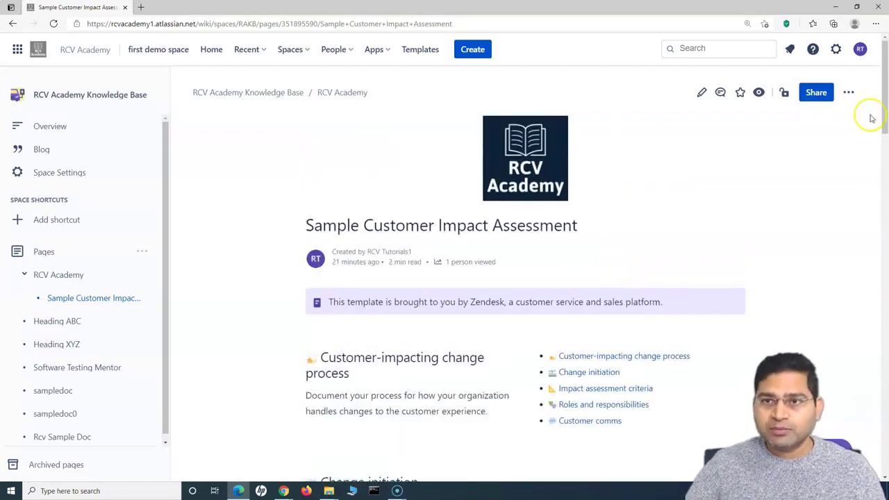
Export the Sample Customer Impact Assessment page to Word and show the downloaded document in its folder
click(850, 94)
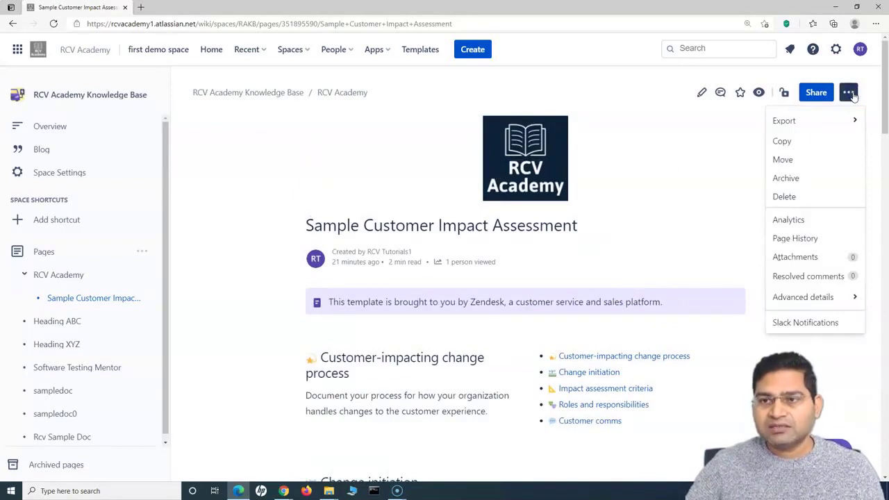
click(854, 122)
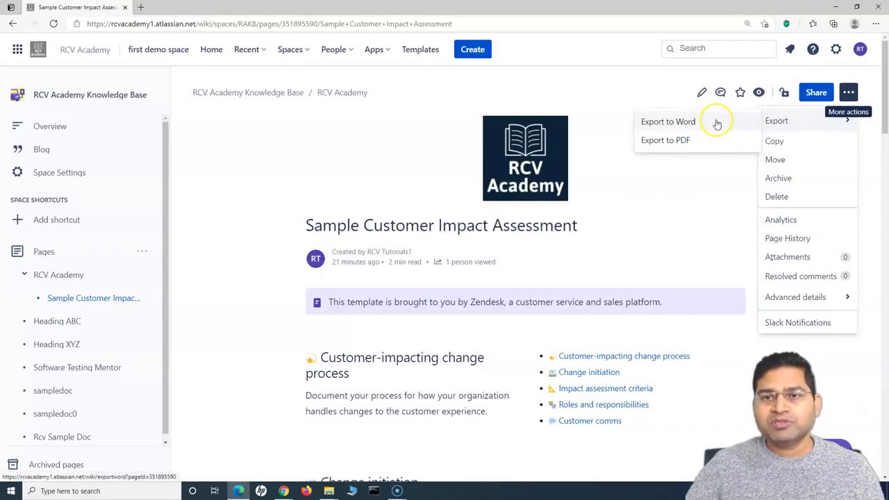
click(710, 146)
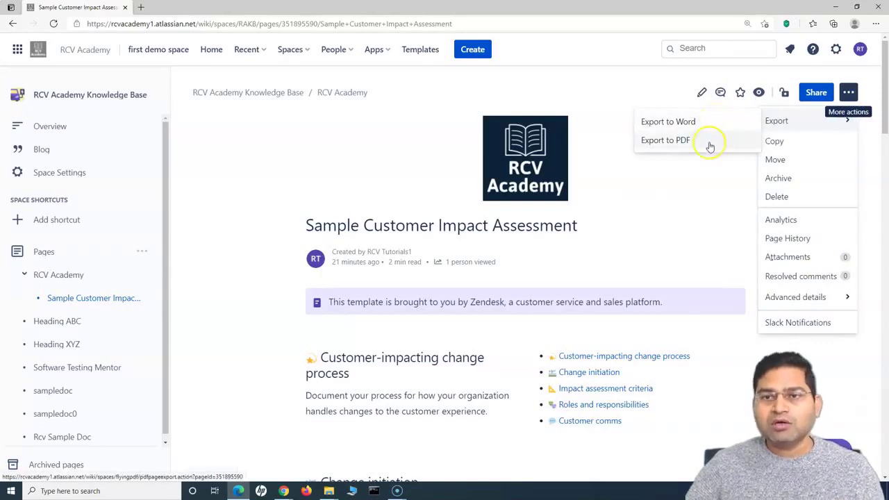
click(709, 124)
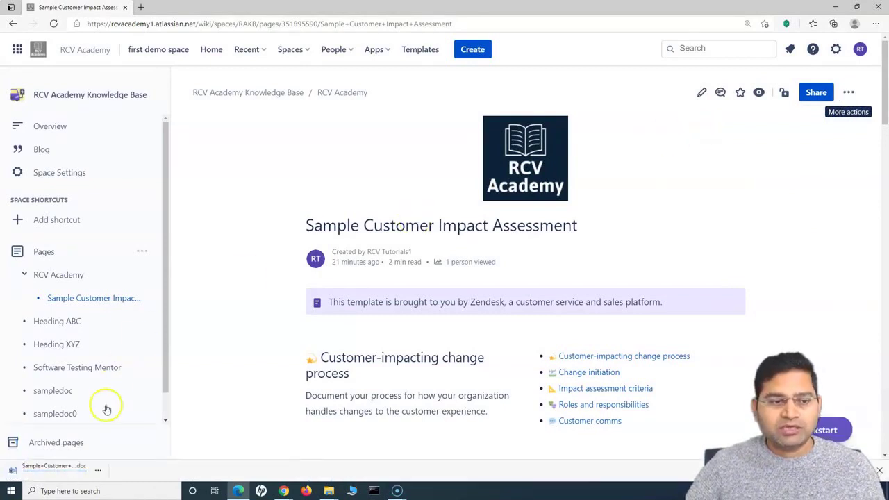
click(98, 471)
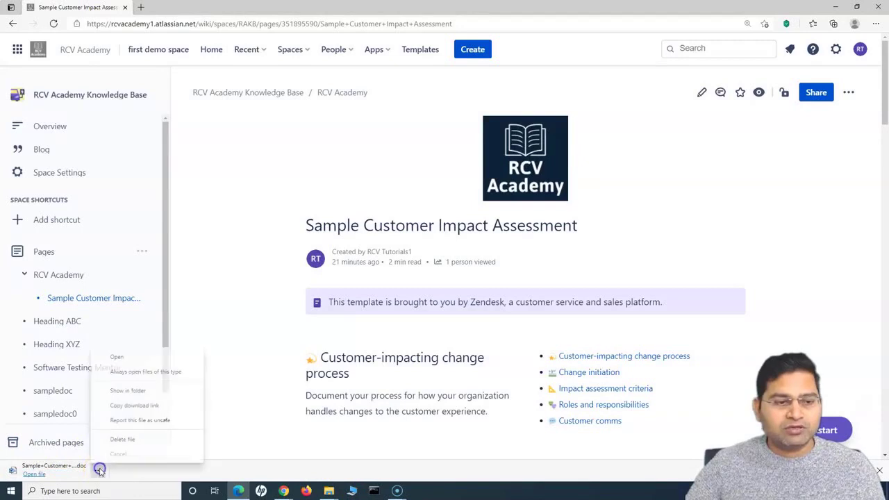
click(139, 391)
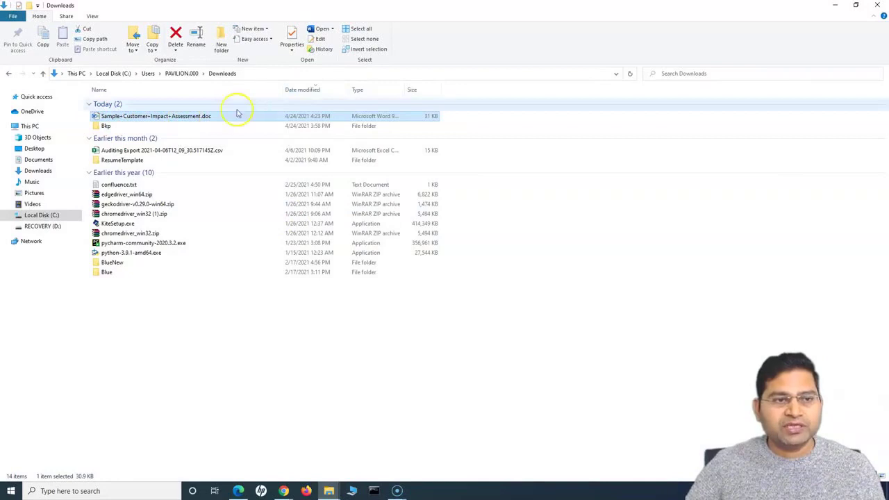
click(835, 5)
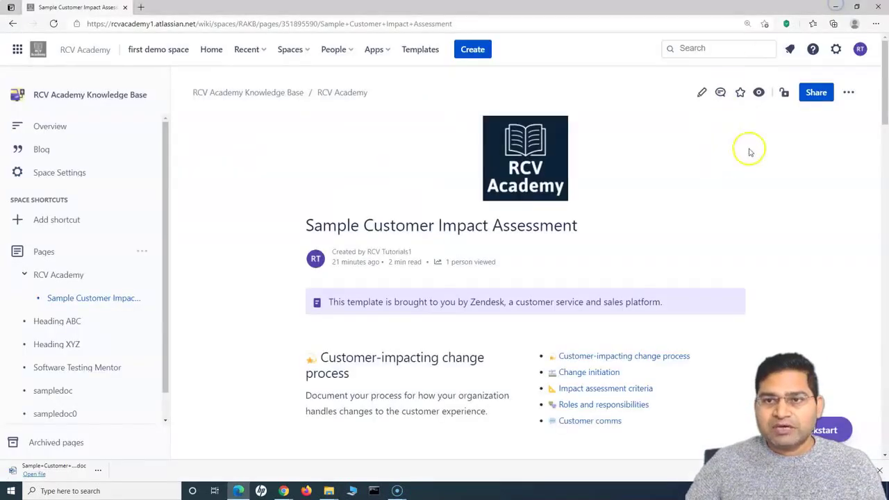
Export the Sample Customer Impact Assessment page to PDF, download it and show the file in the Downloads folder
click(851, 92)
mouse_move(826, 118)
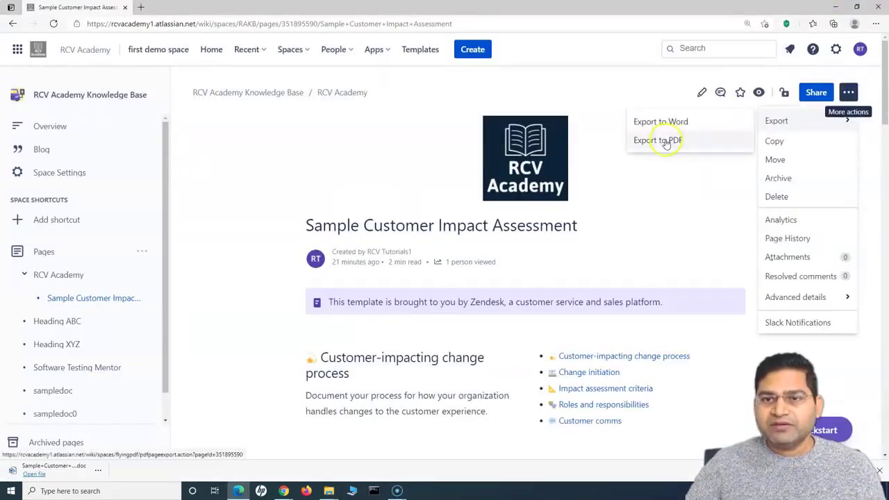
click(668, 138)
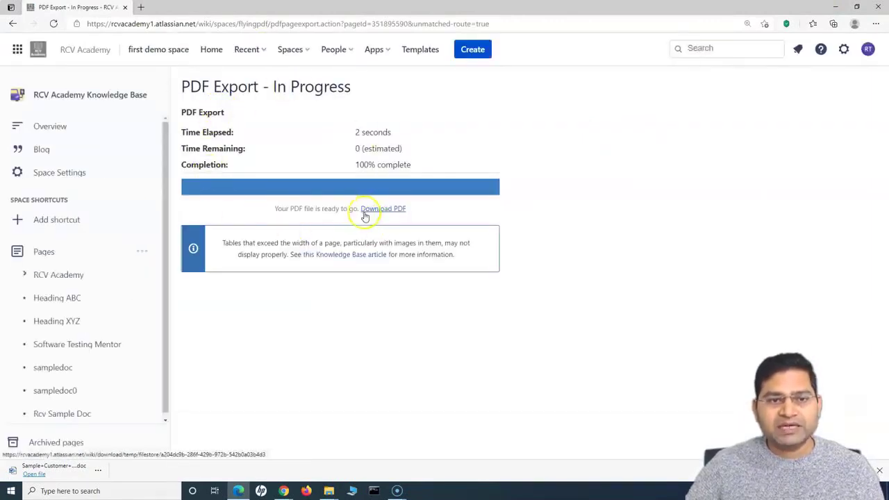
click(383, 209)
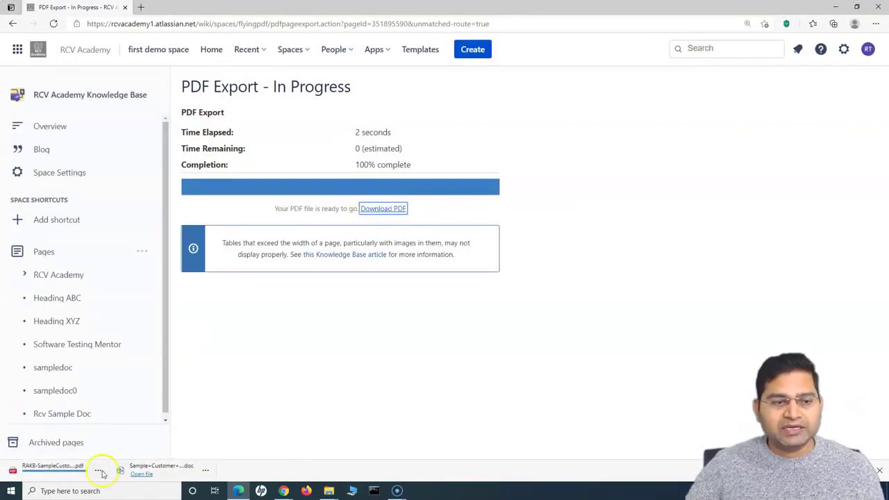
click(100, 472)
click(114, 389)
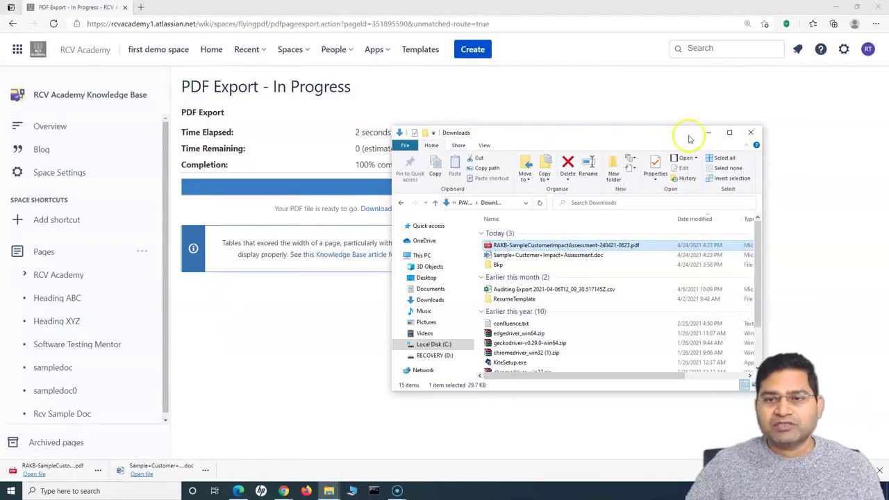
click(732, 132)
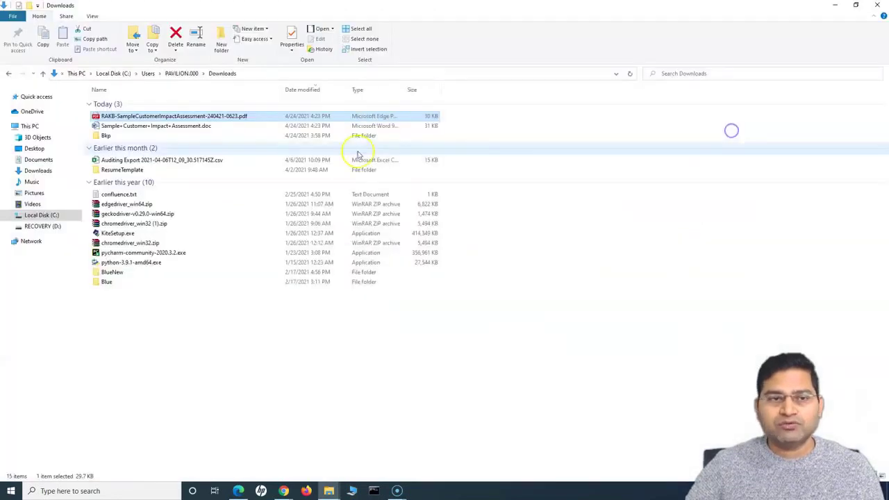
Open the exported Sample+Customer+Impact+Assessment.doc in Word, check its formatting and tables through all pages, and close it
click(186, 125)
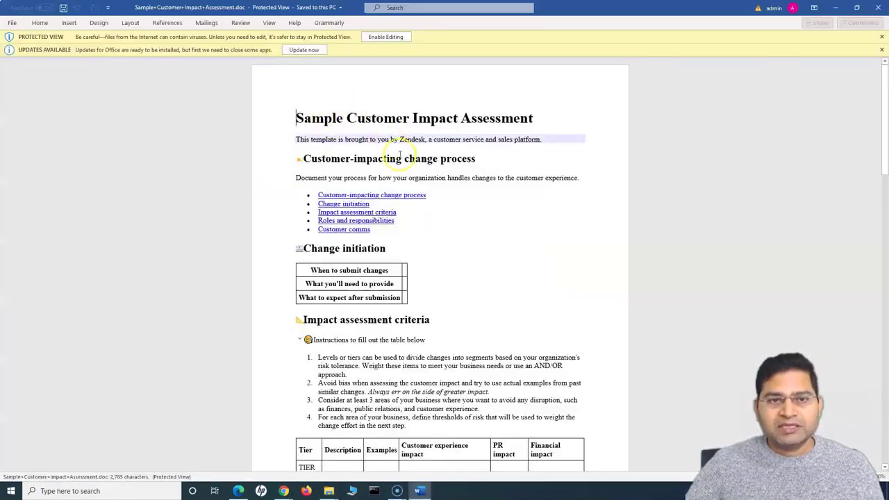
scroll(394, 344, down, 3)
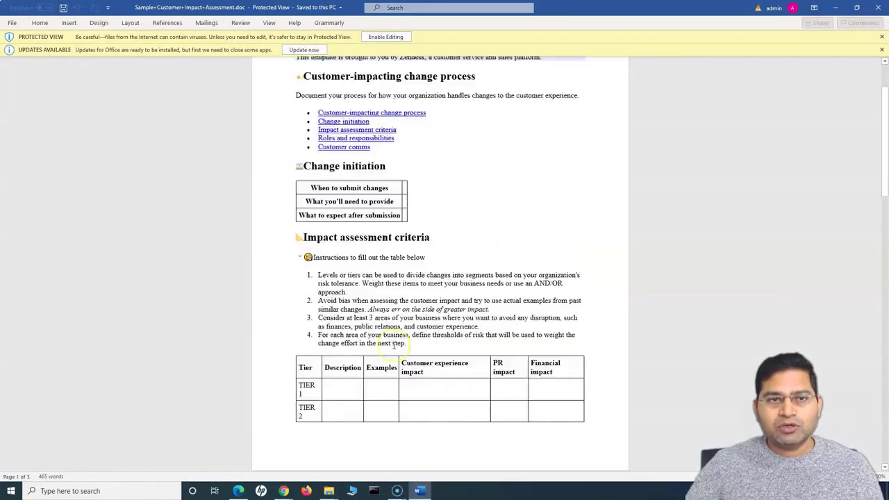
scroll(393, 344, down, 7)
scroll(434, 359, down, 5)
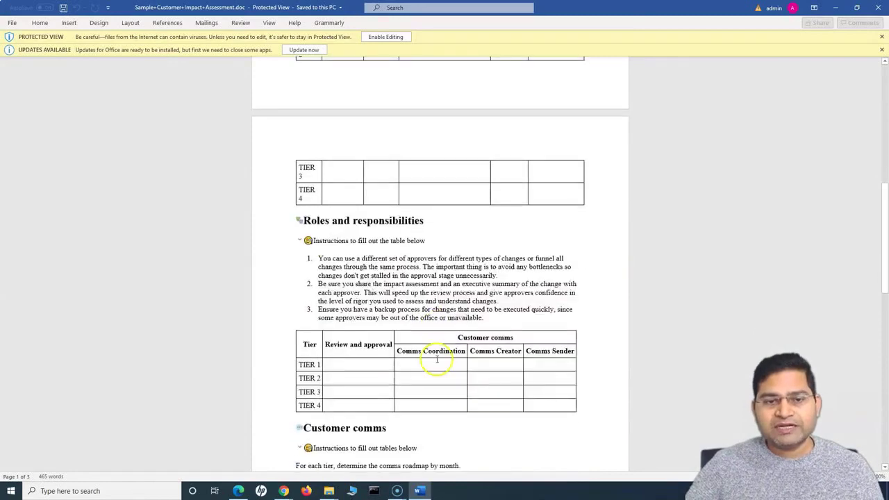
scroll(407, 341, down, 17)
scroll(406, 341, down, 2)
scroll(407, 341, up, 20)
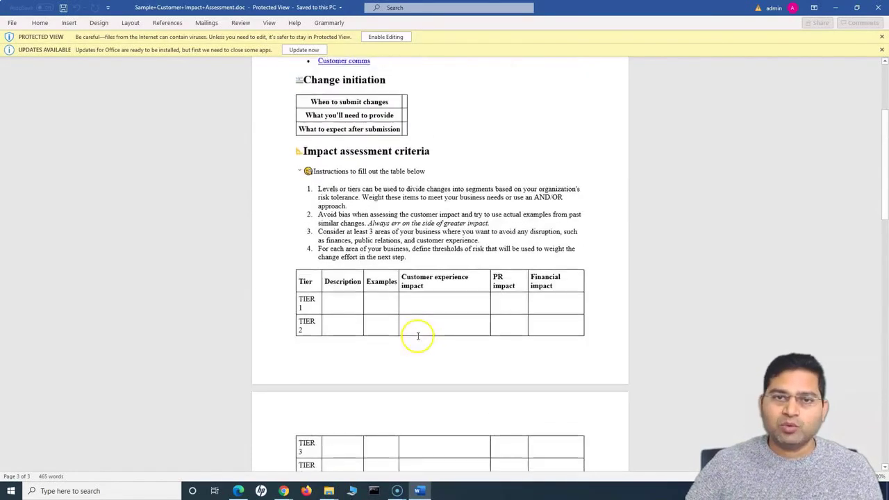
scroll(418, 337, up, 6)
click(877, 10)
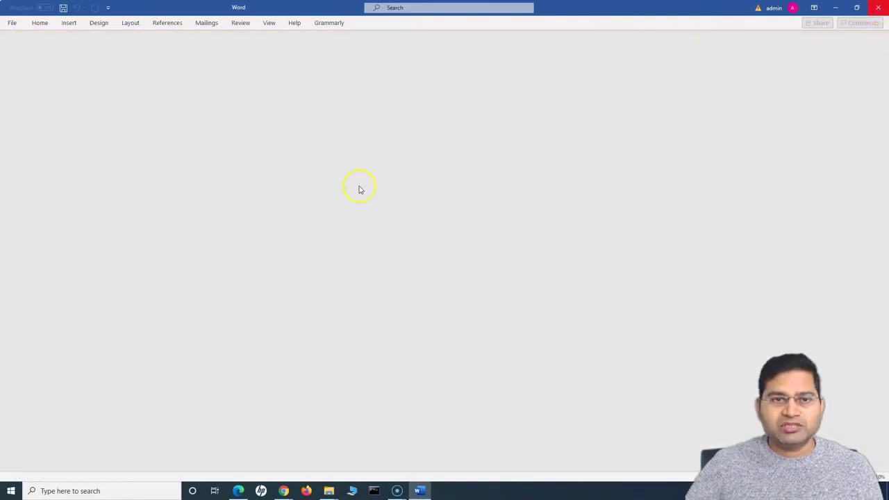
Open the exported Sample Customer Impact Assessment PDF, check its layout from start to end, and close it
click(174, 114)
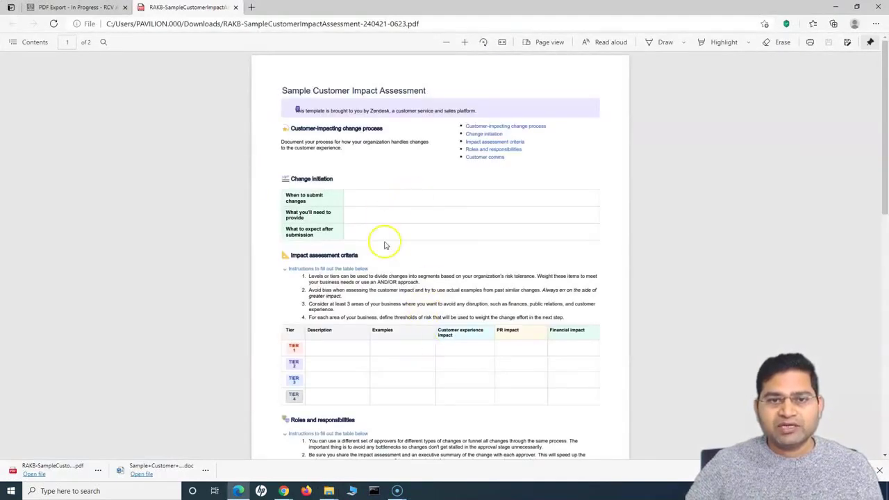
scroll(441, 343, down, 15)
scroll(440, 343, up, 15)
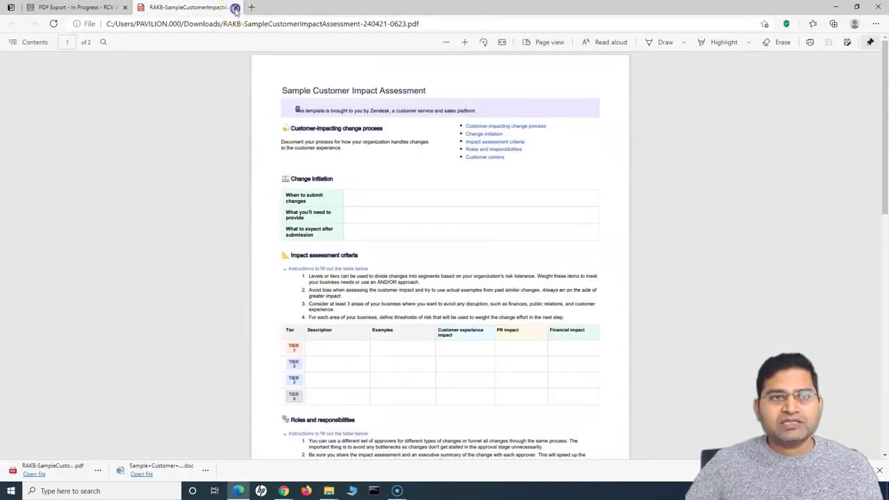
click(235, 7)
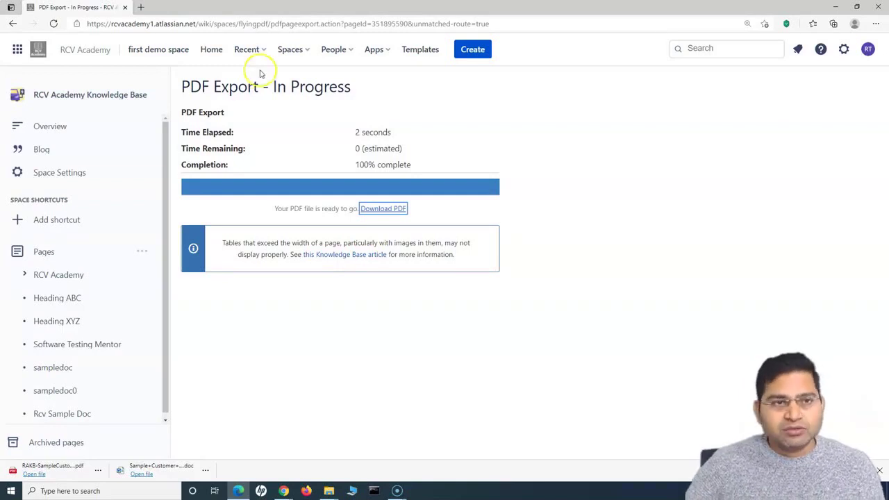
Export the overview page of the RCV Academy Knowledge Base space to PDF and download the file
click(211, 50)
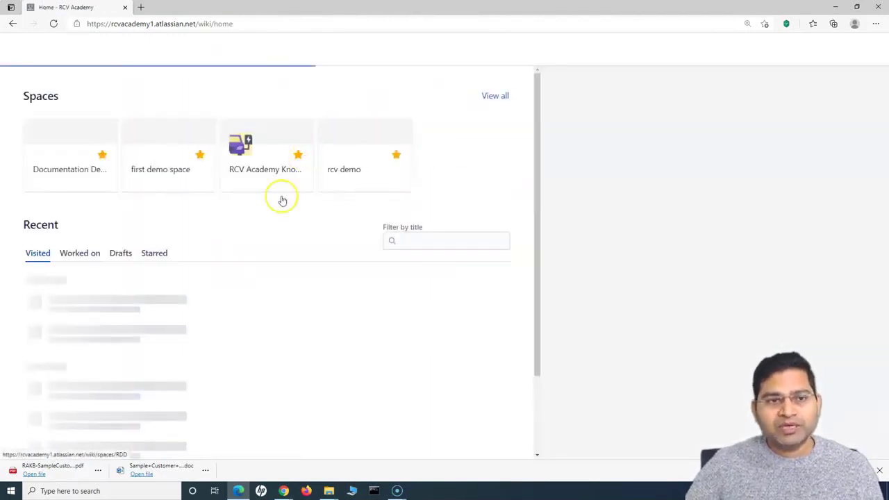
click(256, 175)
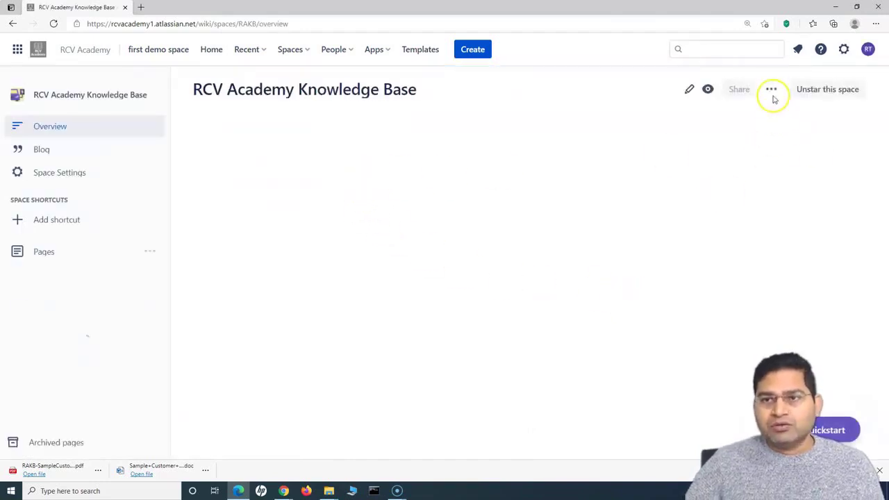
click(771, 90)
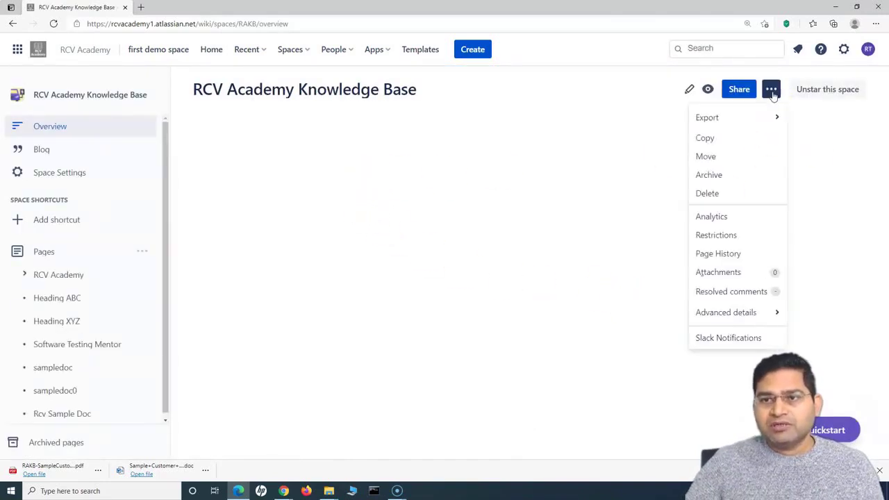
mouse_move(731, 120)
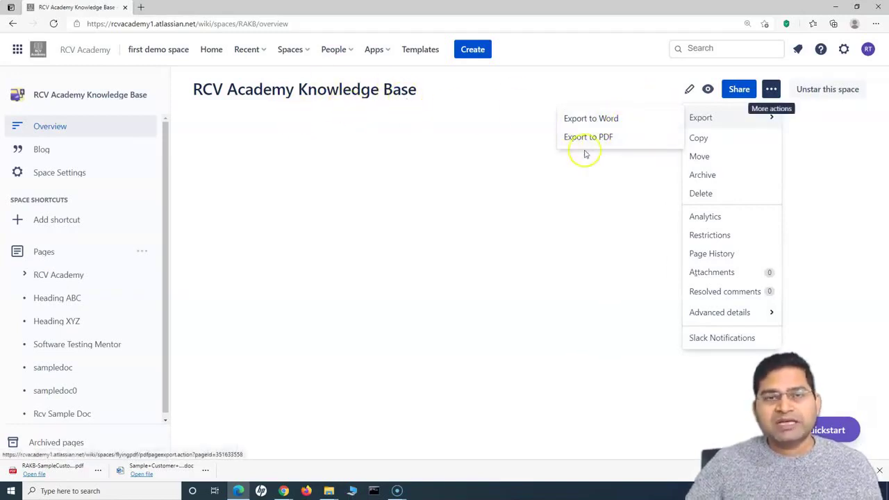
click(607, 137)
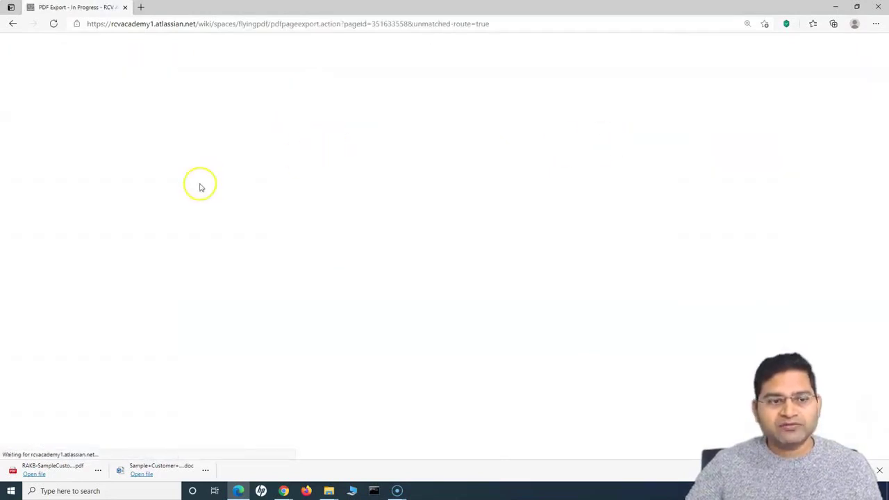
click(383, 209)
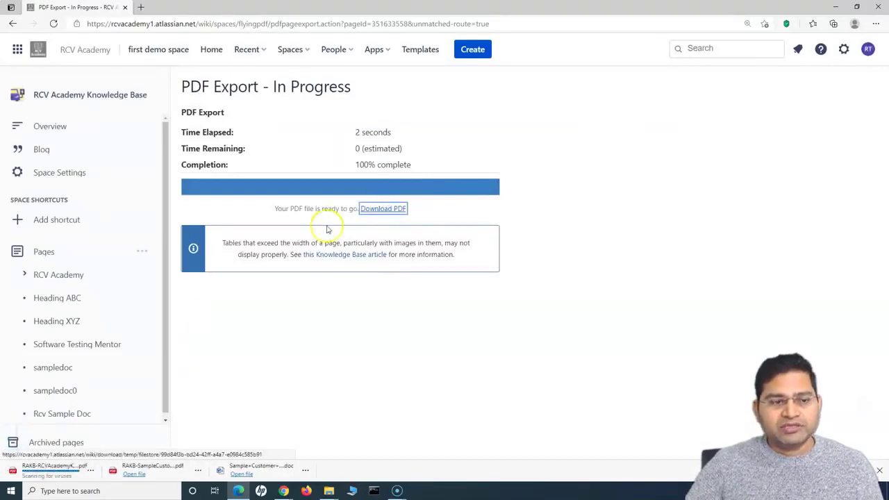
Open the downloaded RCV Academy Knowledge Base PDF, check which content it includes, and close it
click(98, 470)
click(139, 342)
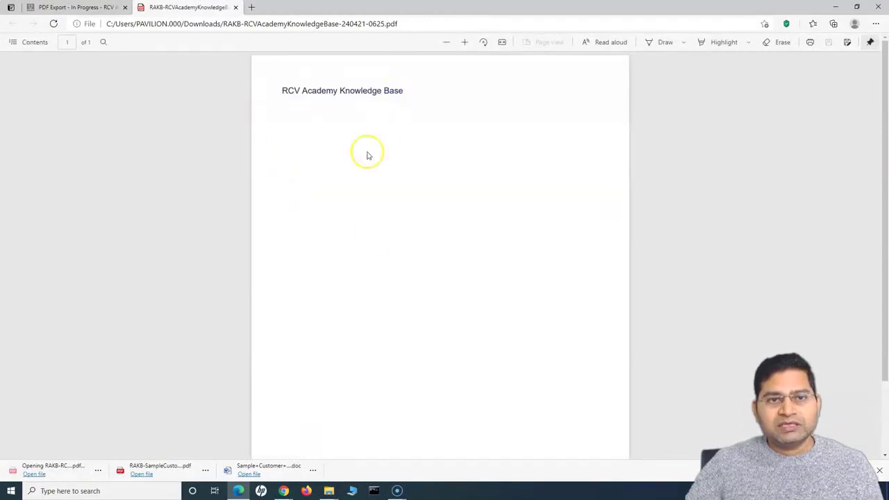
drag(284, 89, 427, 89)
scroll(411, 265, down, 2)
scroll(411, 265, up, 2)
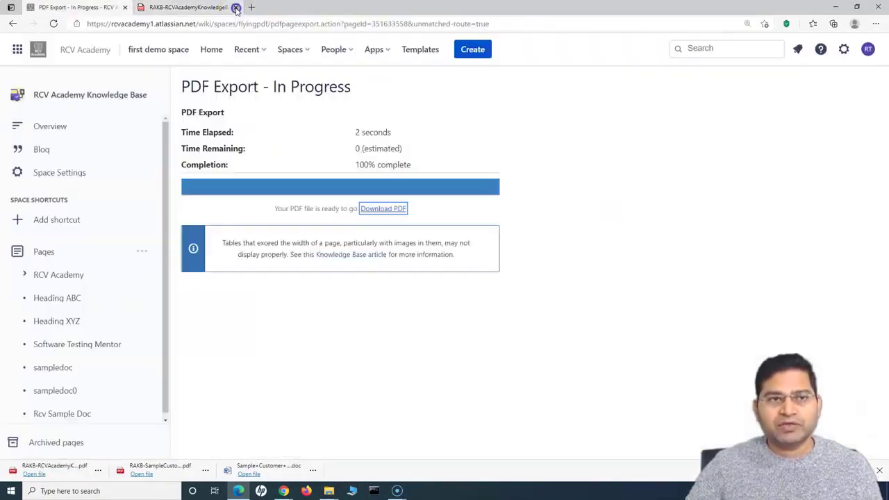
click(235, 8)
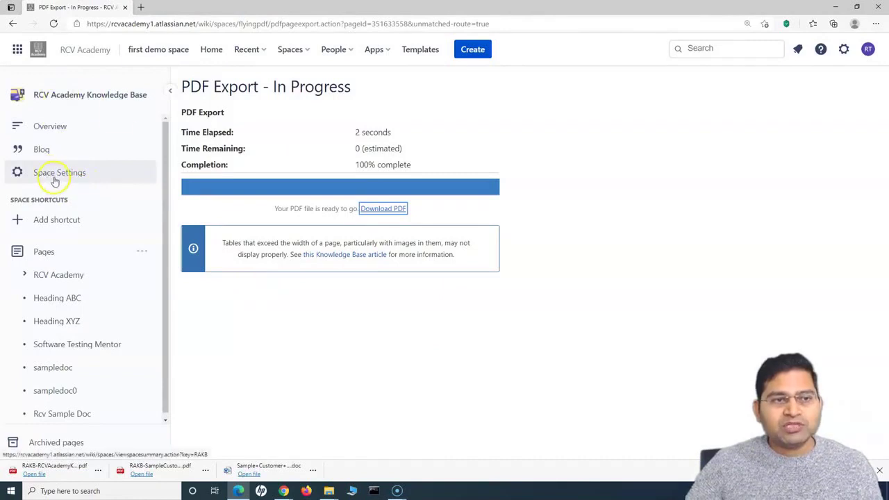
Open the export formats in the content tools of the RCV Academy Knowledge Base space settings
click(311, 52)
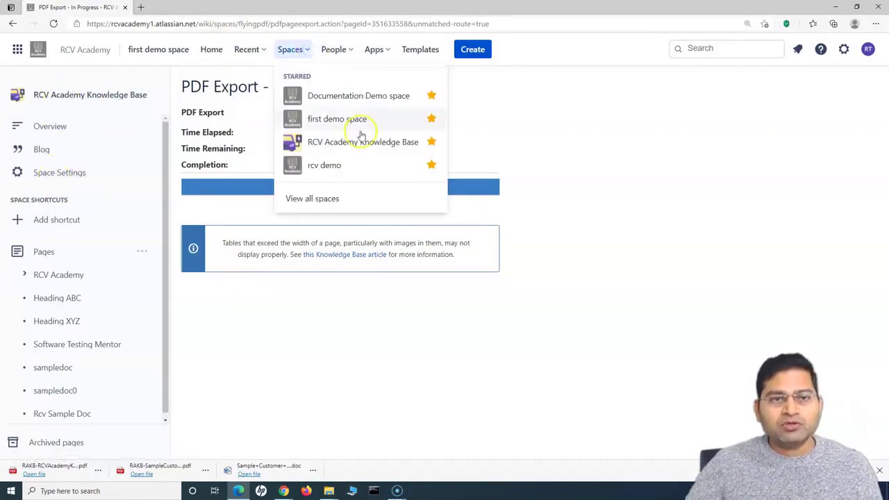
click(337, 148)
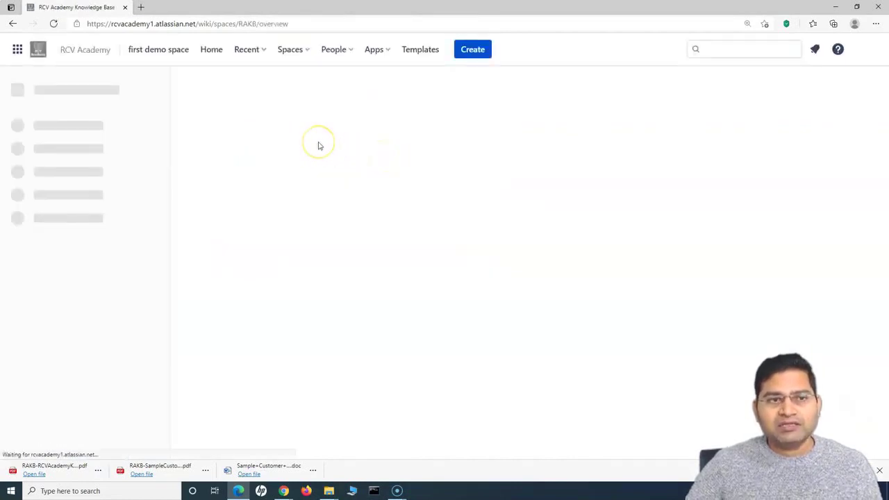
click(75, 175)
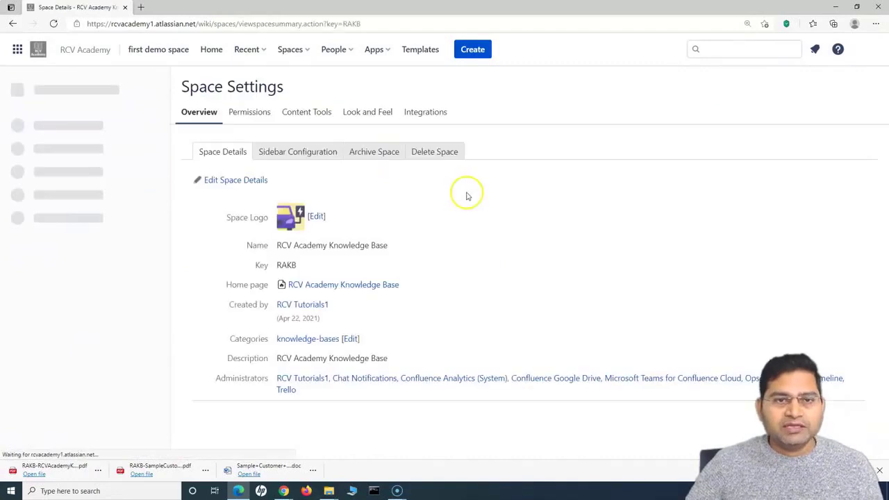
click(312, 114)
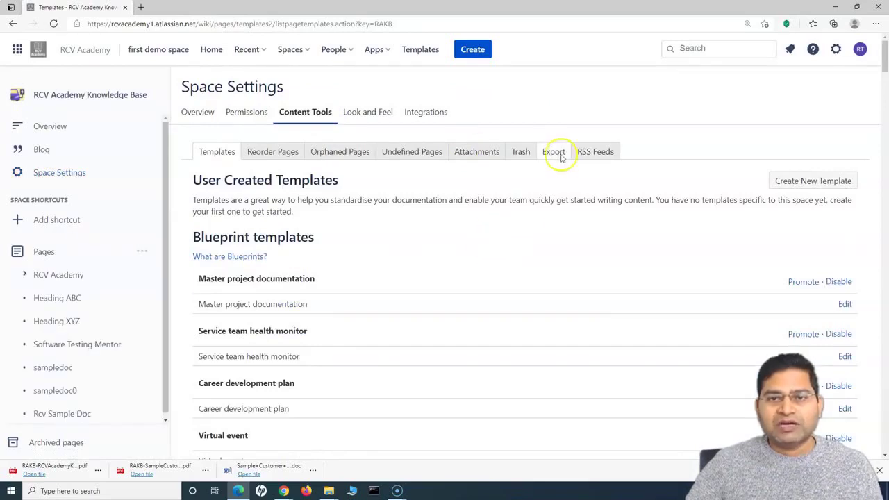
click(554, 153)
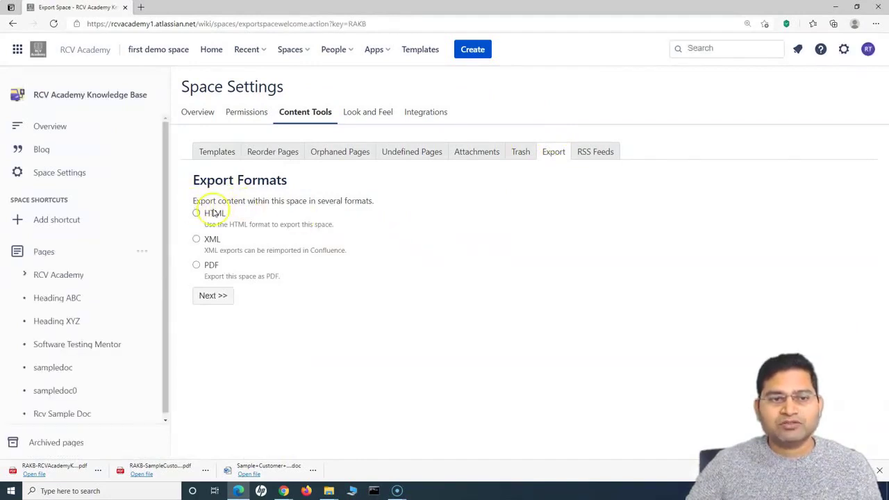
Go through the HTML, XML and PDF export formats, choose PDF and continue to its export options
click(197, 266)
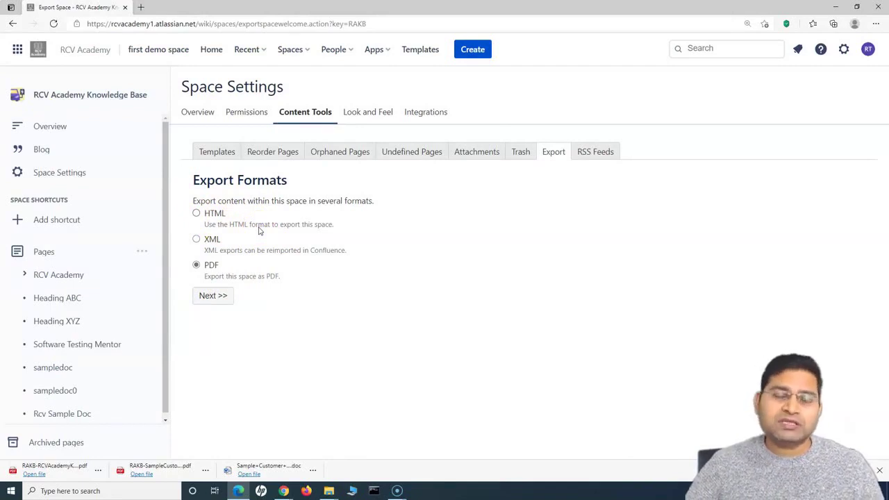
click(195, 214)
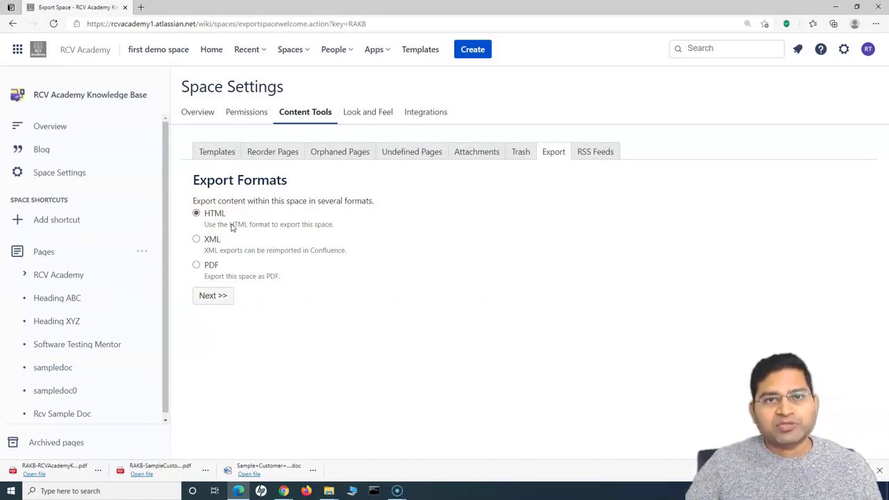
click(197, 239)
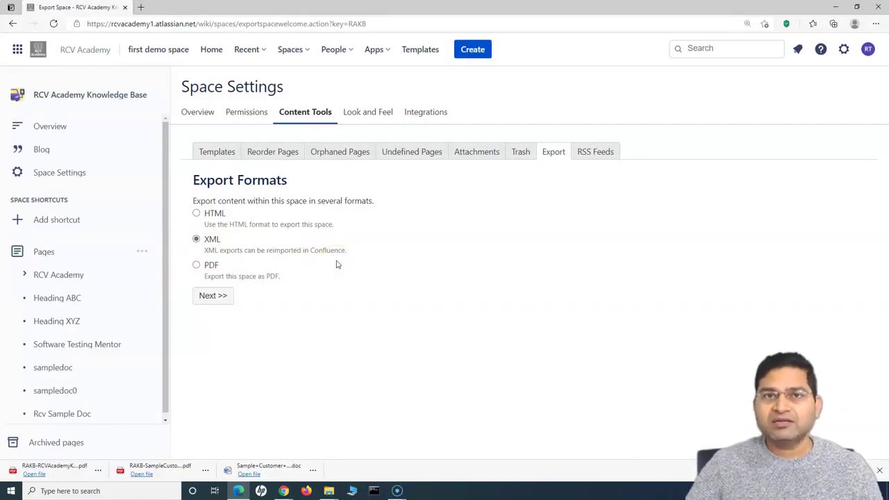
click(196, 265)
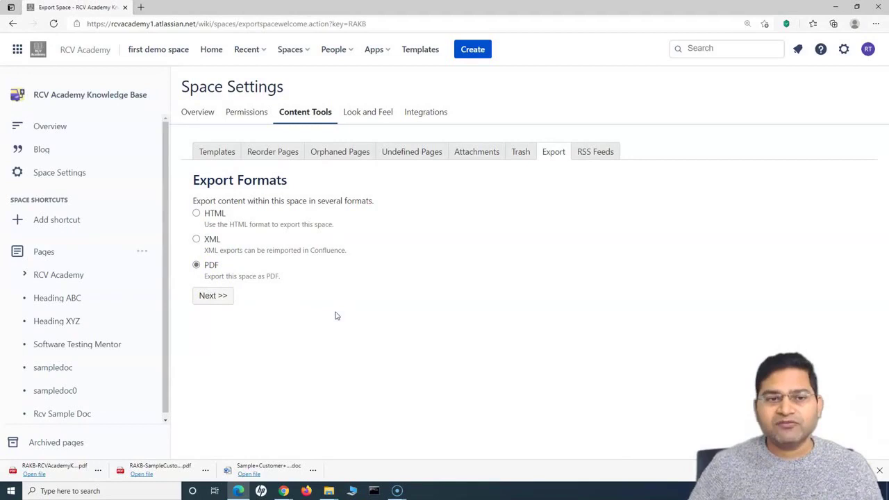
click(214, 297)
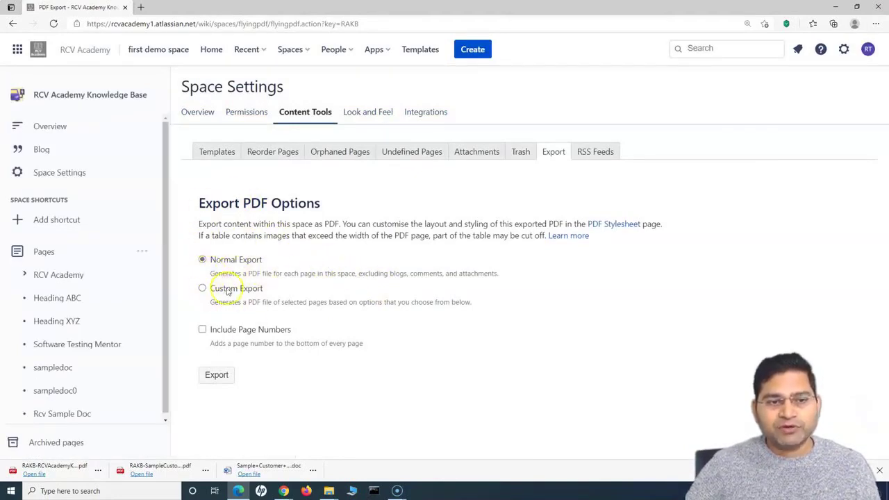
Read the description of the Normal Export option, including which content it covers and excludes
drag(210, 274, 417, 275)
click(327, 272)
drag(211, 273, 297, 274)
click(327, 273)
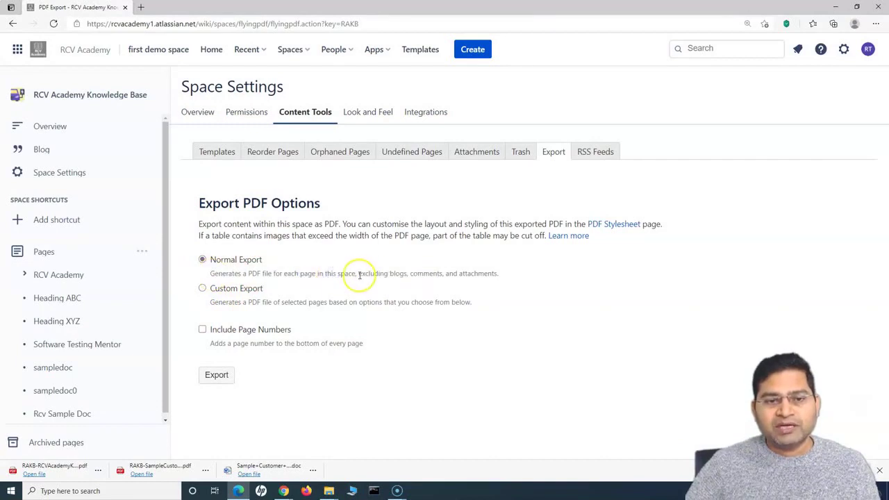
drag(359, 275, 418, 275)
drag(496, 274, 324, 275)
click(326, 273)
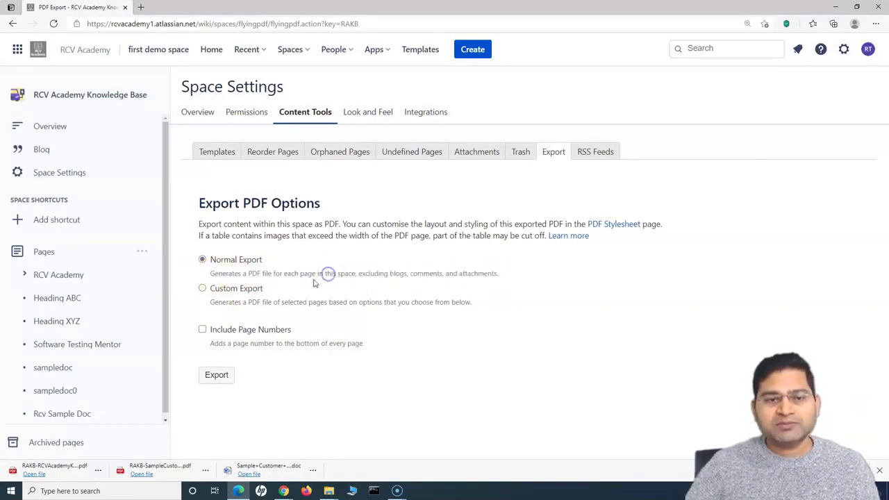
Set up a Custom Export with all listed pages kept selected and Include Page Numbers enabled
click(201, 289)
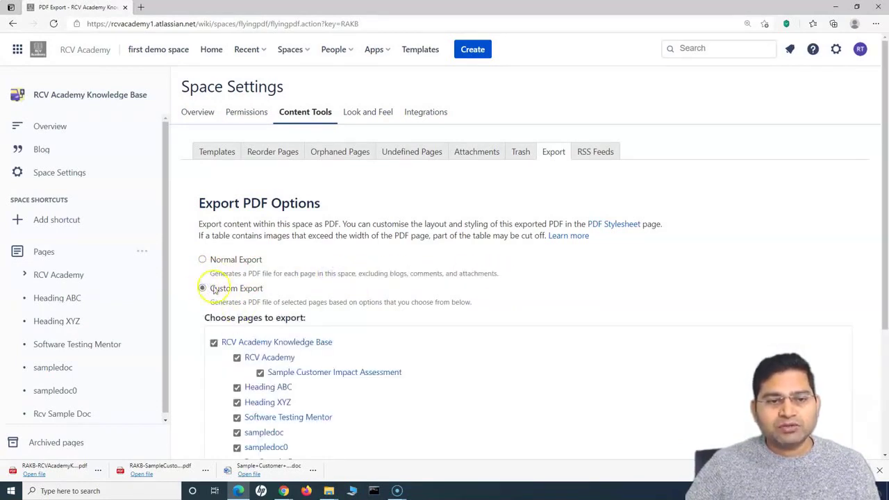
scroll(338, 313, down, 2)
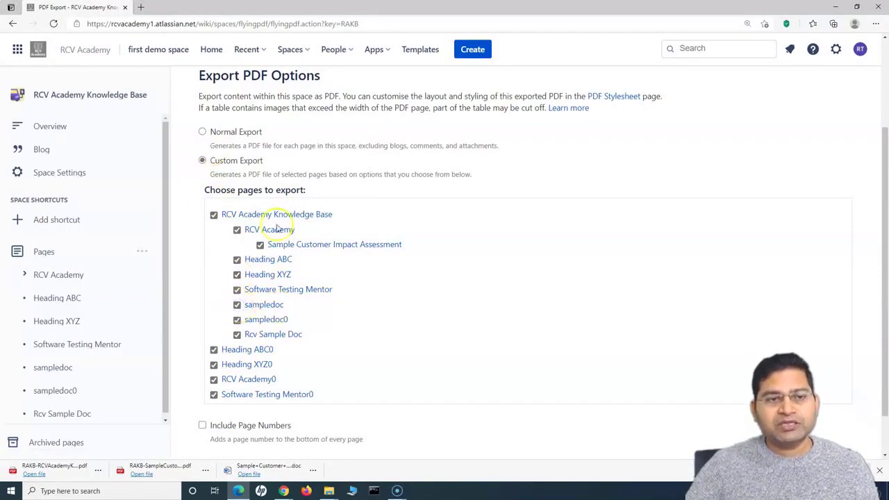
scroll(333, 264, down, 2)
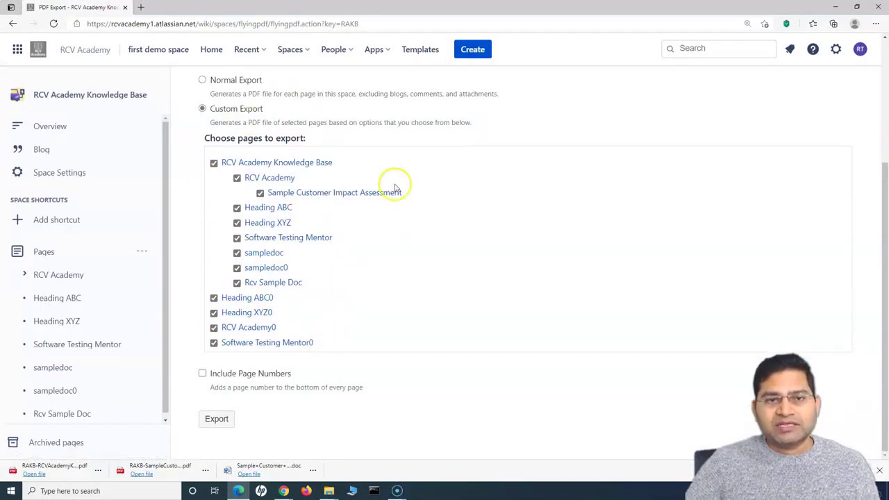
click(201, 374)
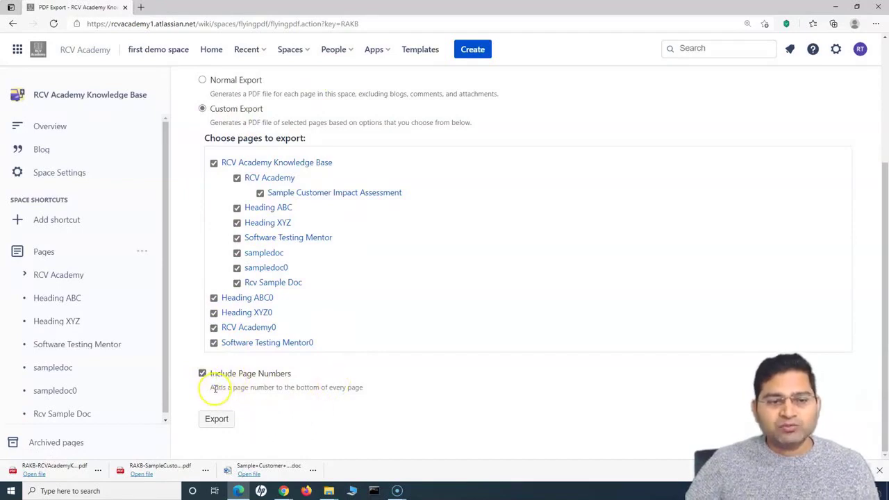
drag(214, 388, 359, 393)
click(373, 394)
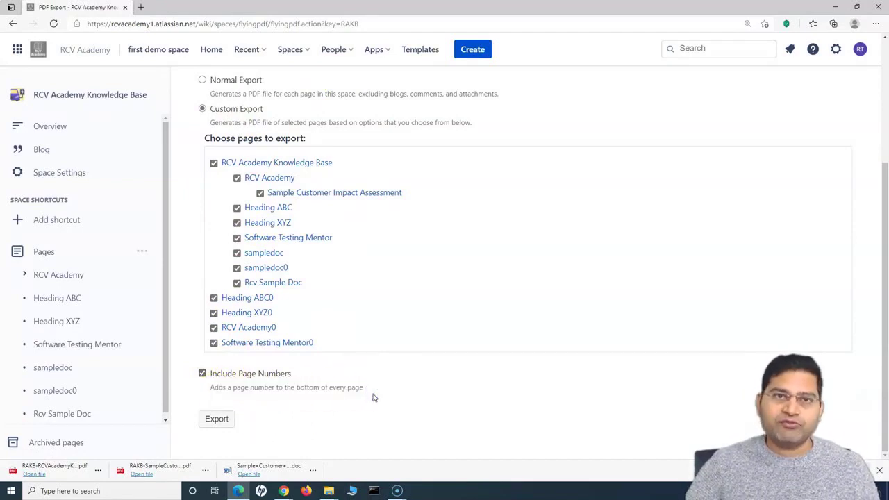
Run the custom PDF export of the space and download the finished file
click(216, 419)
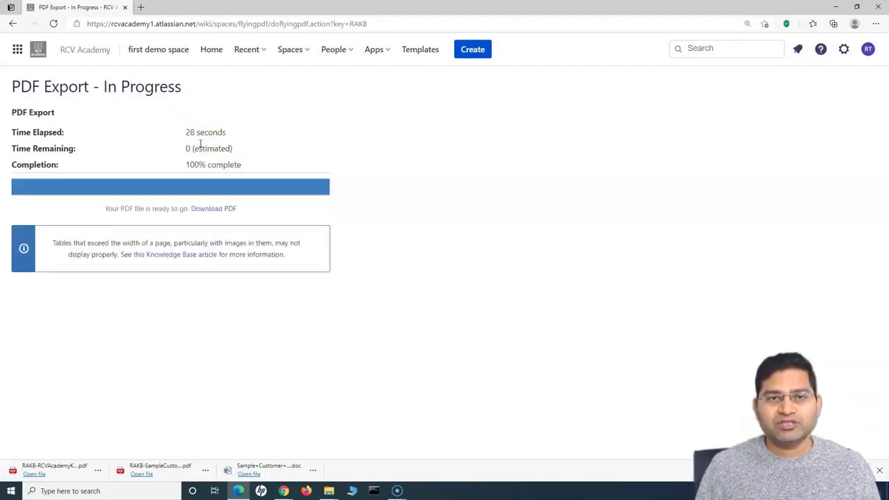
drag(185, 132, 236, 130)
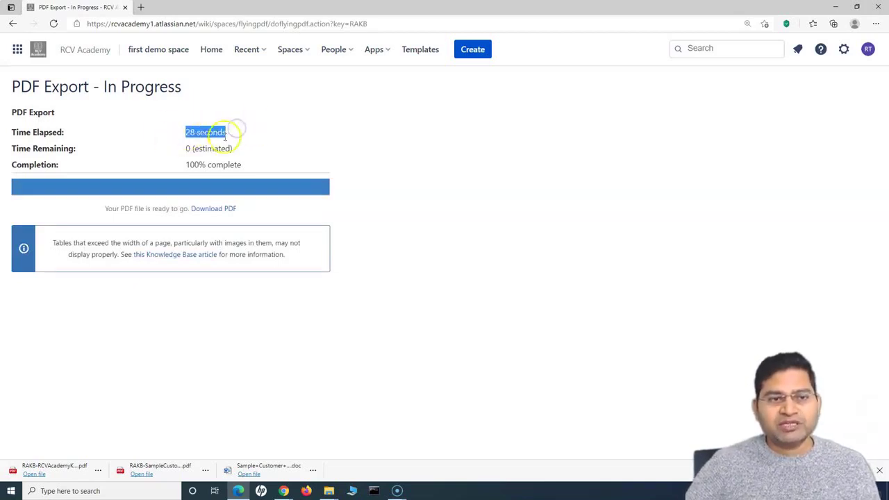
click(222, 215)
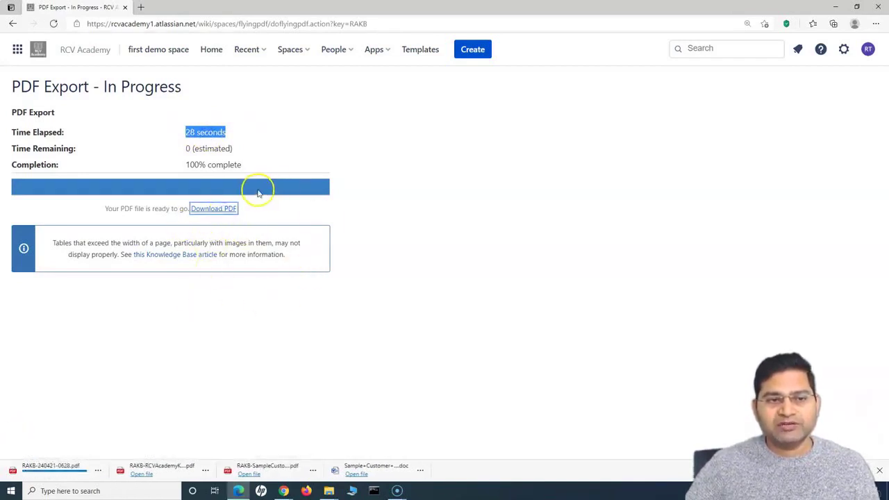
Open the downloaded RAKB-240421-0628.pdf and check its table of contents against the first content page
click(98, 471)
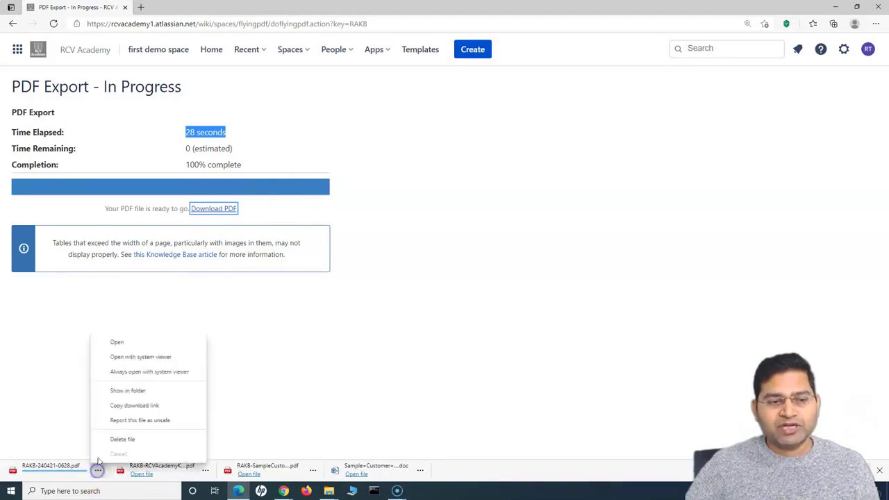
click(122, 346)
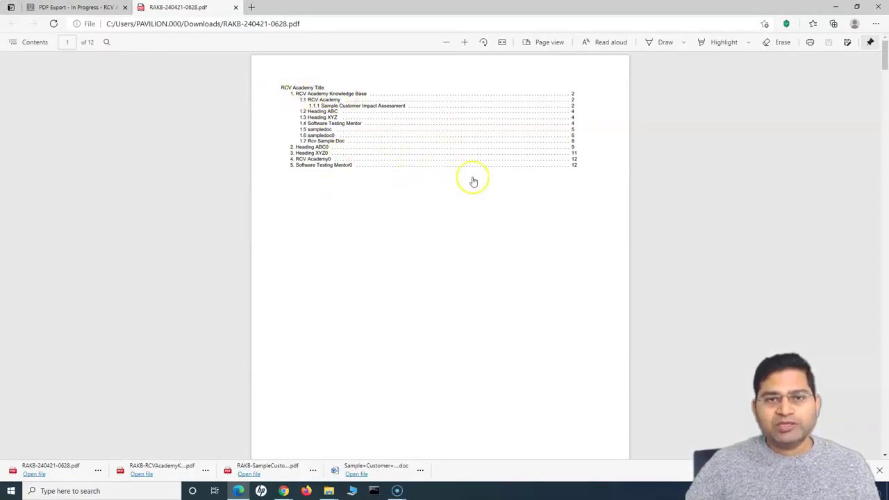
scroll(343, 189, down, 3)
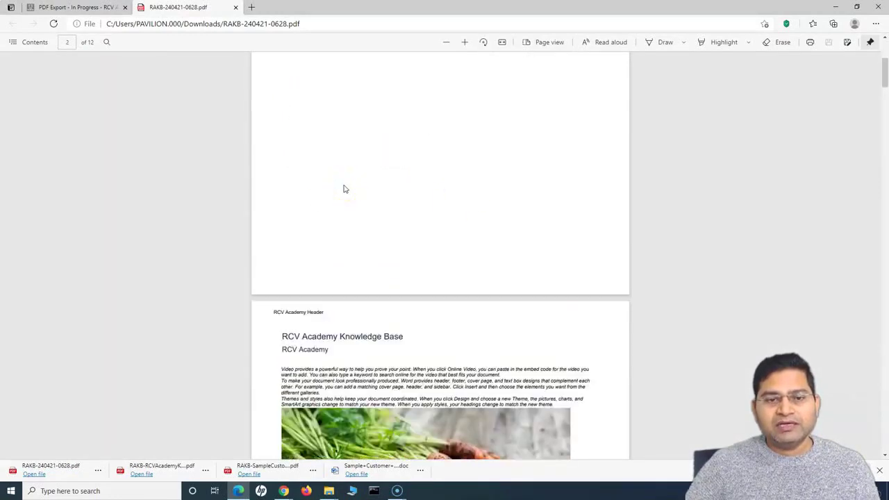
scroll(343, 188, up, 3)
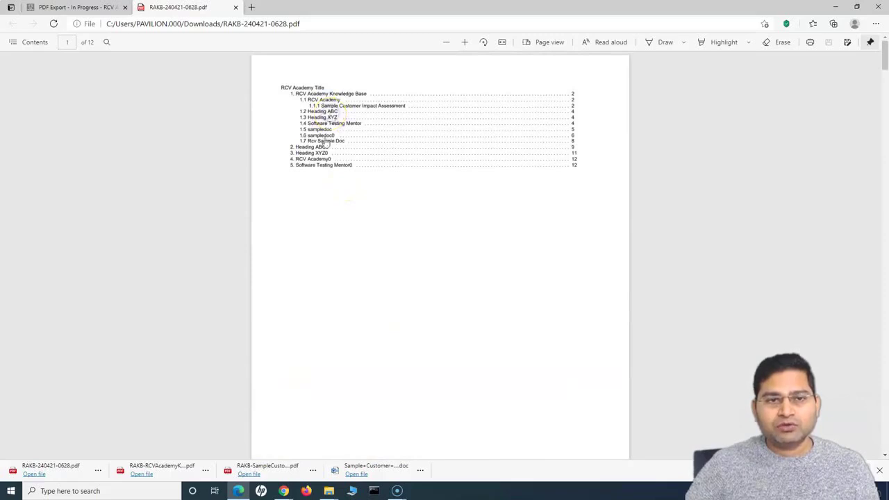
scroll(363, 258, down, 5)
scroll(313, 90, up, 2)
drag(280, 202, 405, 206)
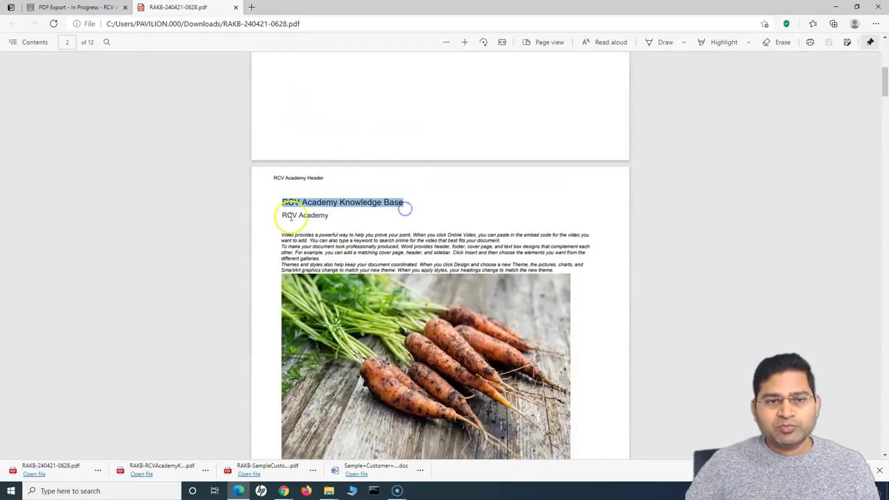
Skim the exported space PDF to its end and back to page 7, checking headers, footers, tables and images
scroll(377, 270, down, 6)
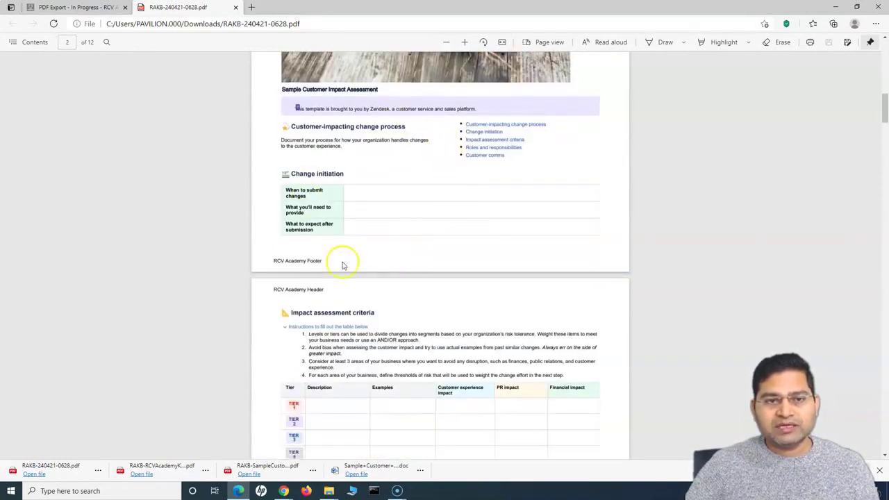
scroll(344, 266, down, 10)
scroll(358, 268, down, 15)
scroll(395, 299, down, 20)
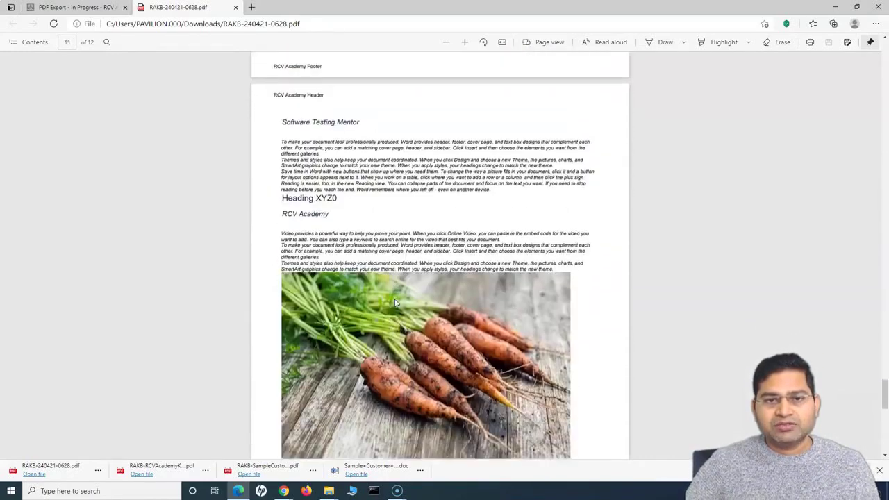
scroll(395, 302, down, 10)
scroll(395, 302, up, 20)
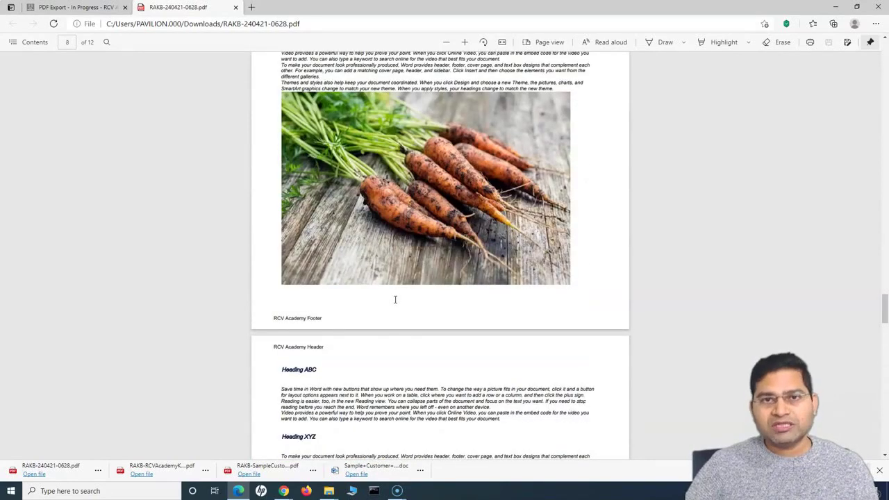
scroll(395, 299, up, 15)
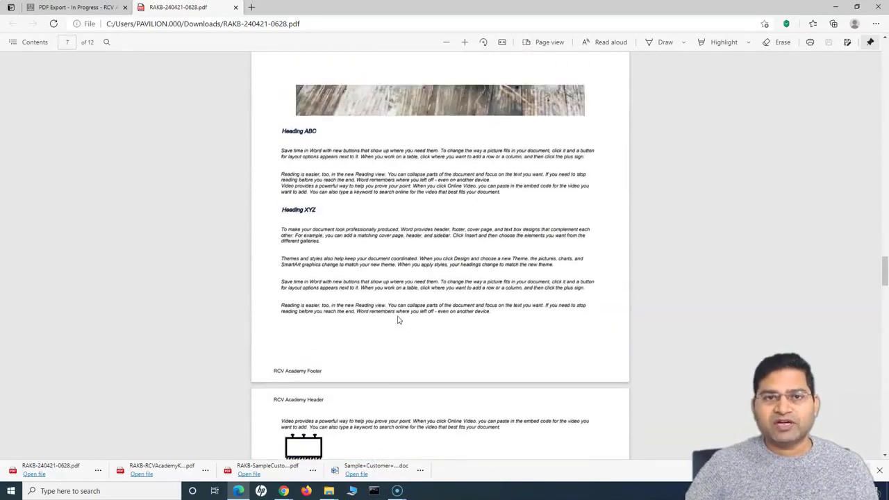
Examine the headings, paragraph text and images on pages 7 and 6 of the exported PDF
scroll(398, 319, up, 2)
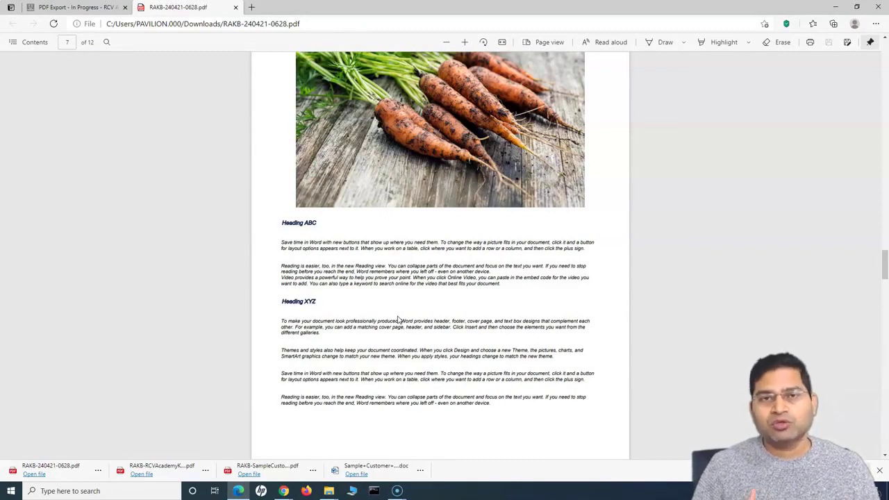
drag(416, 283, 491, 264)
click(511, 290)
click(492, 232)
click(378, 280)
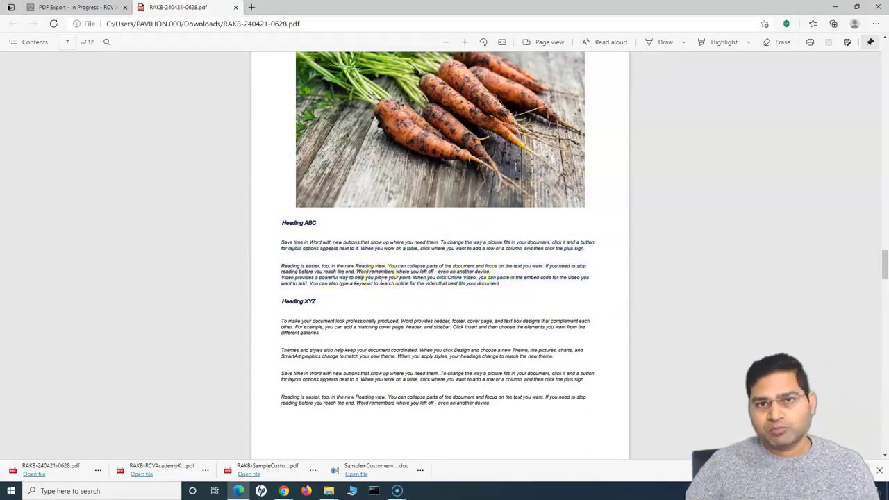
scroll(439, 313, up, 4)
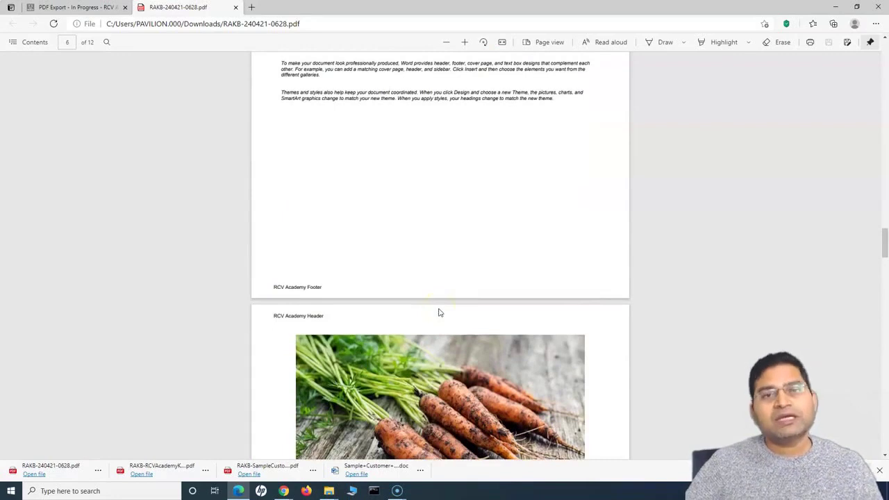
drag(532, 93, 544, 99)
click(544, 70)
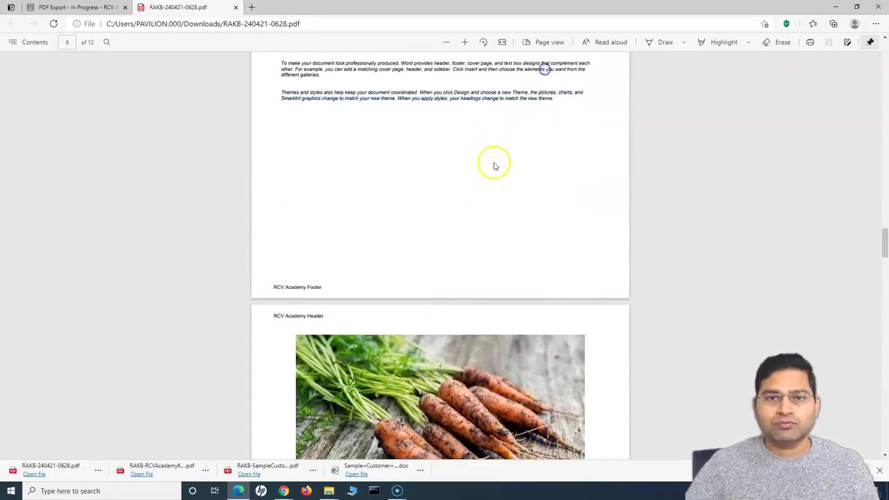
scroll(494, 165, up, 4)
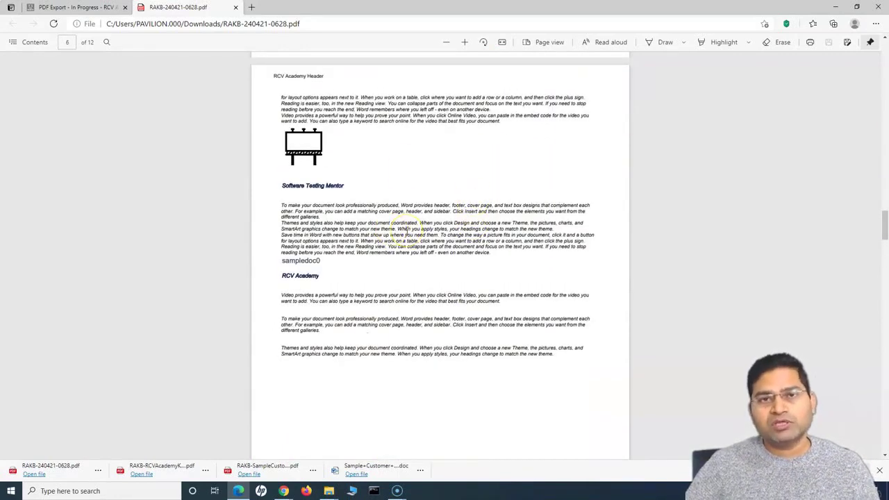
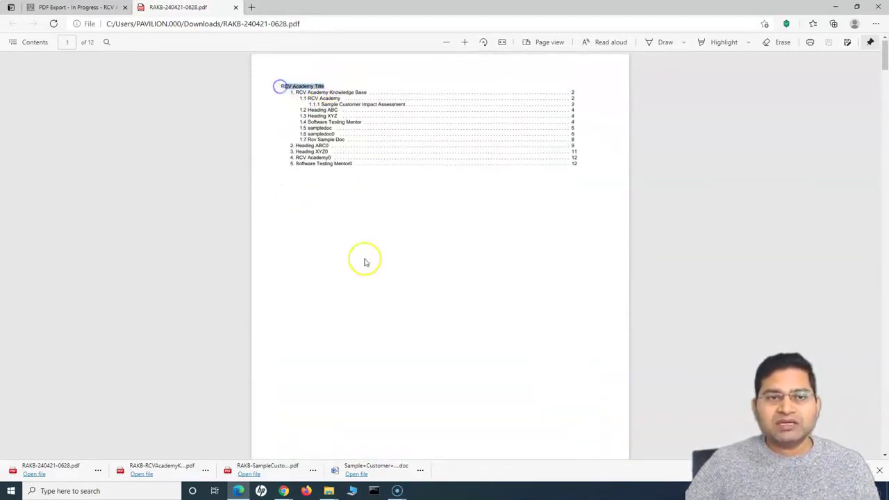
Review the title page, header and footer text in the exported space PDF down to page 4, and return to page 1
scroll(363, 258, down, 3)
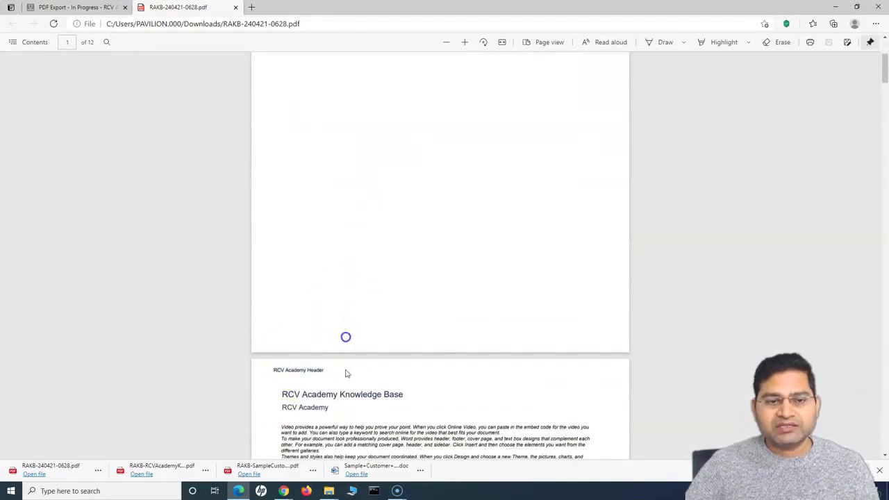
scroll(333, 373, down, 10)
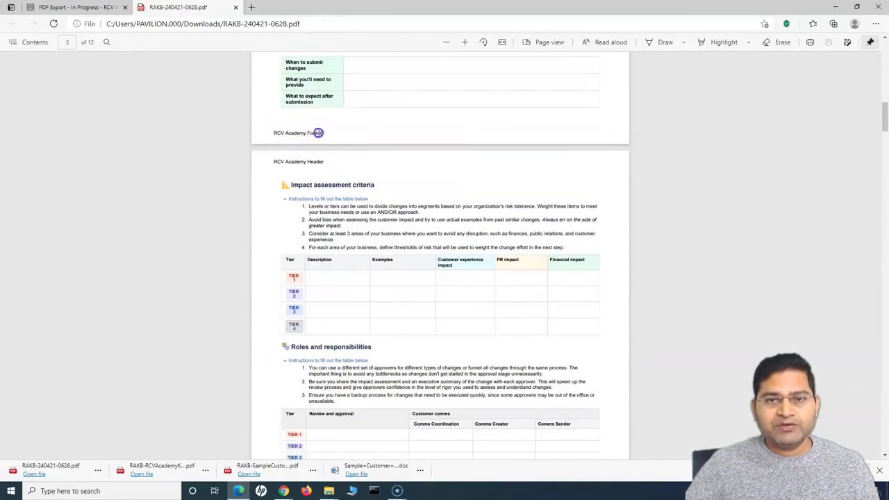
scroll(400, 267, down, 3)
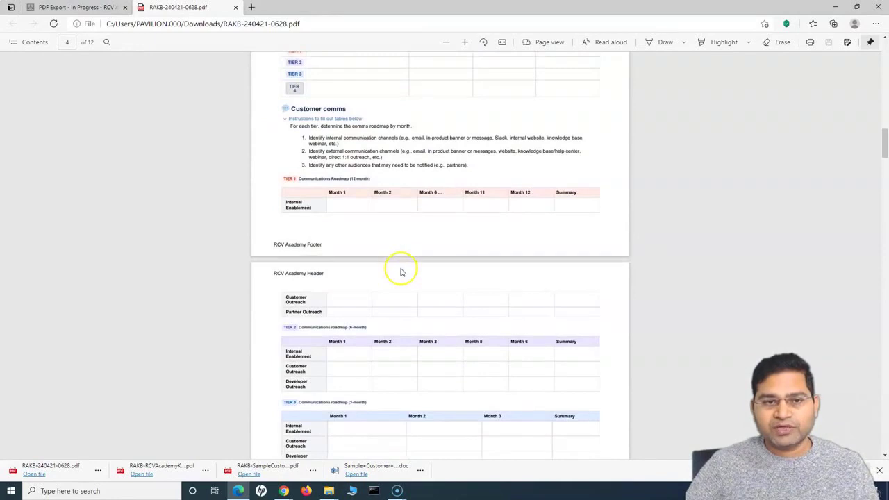
scroll(401, 271, up, 15)
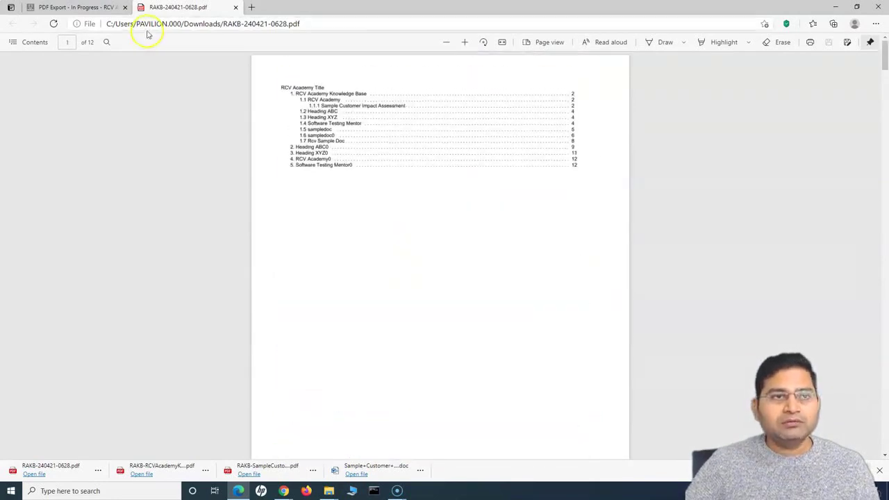
Return to Confluence and open the PDF Layout settings of the RCV Academy Knowledge Base space for editing
click(83, 7)
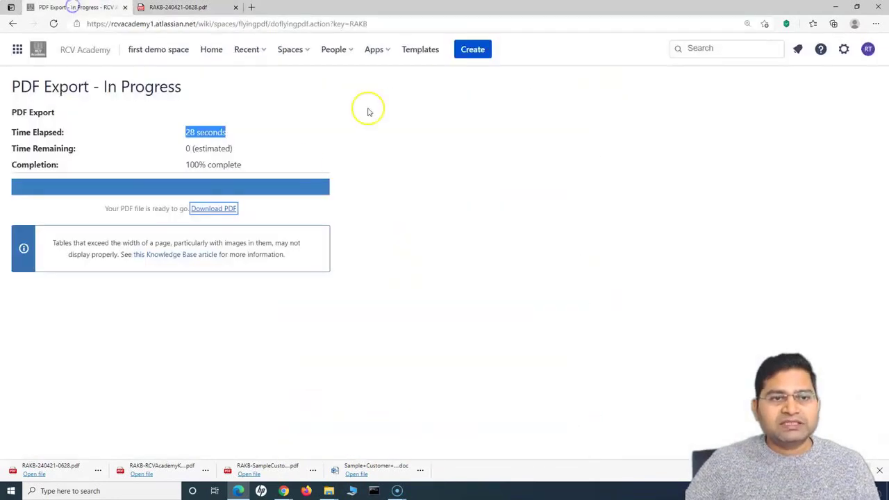
click(210, 50)
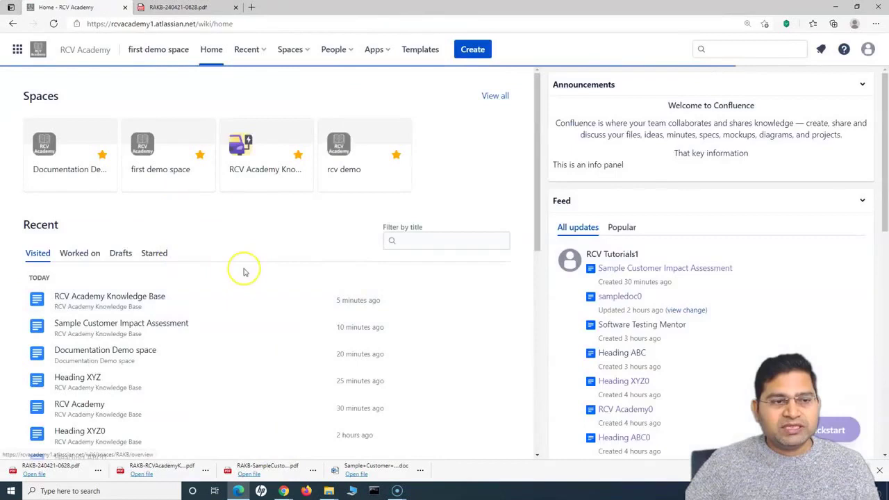
click(259, 173)
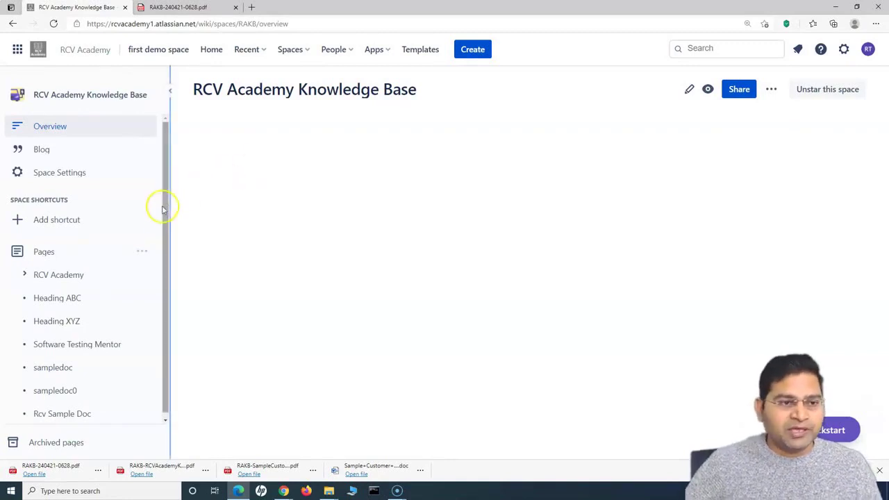
click(88, 180)
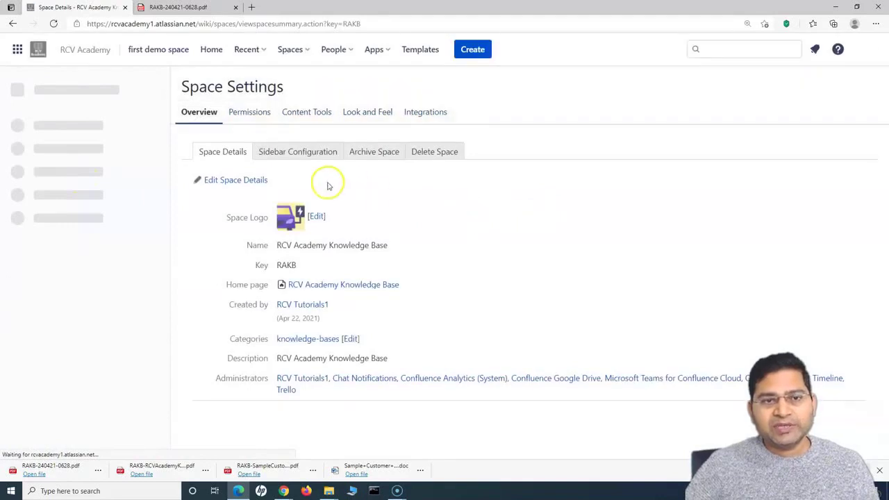
click(368, 112)
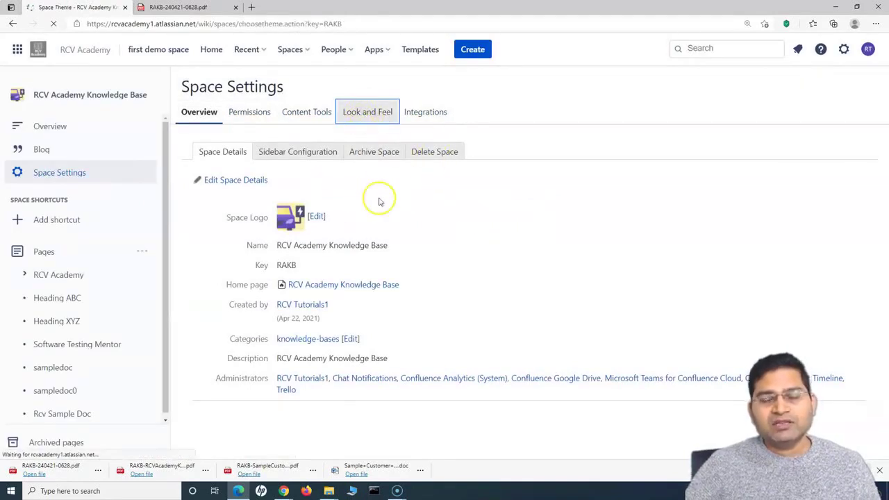
click(345, 154)
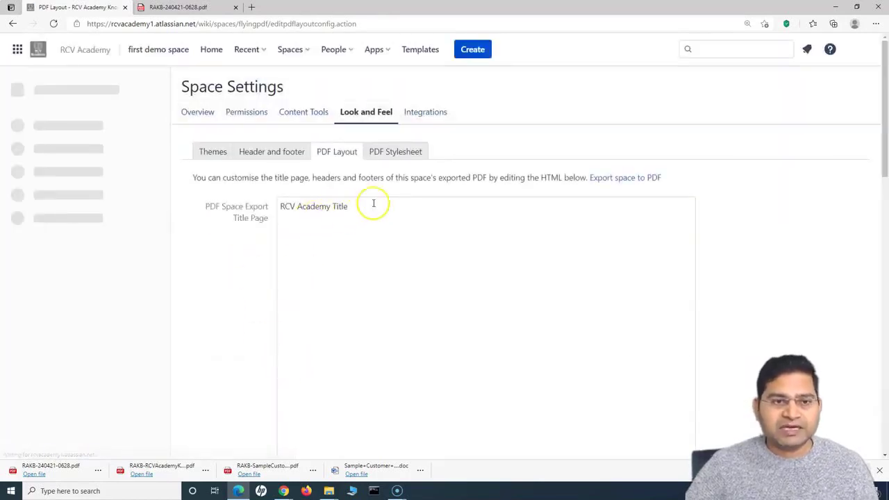
Delete the title page, header and footer text from the space's PDF layout and save it
click(373, 202)
drag(373, 202, 236, 205)
key(BackSpace)
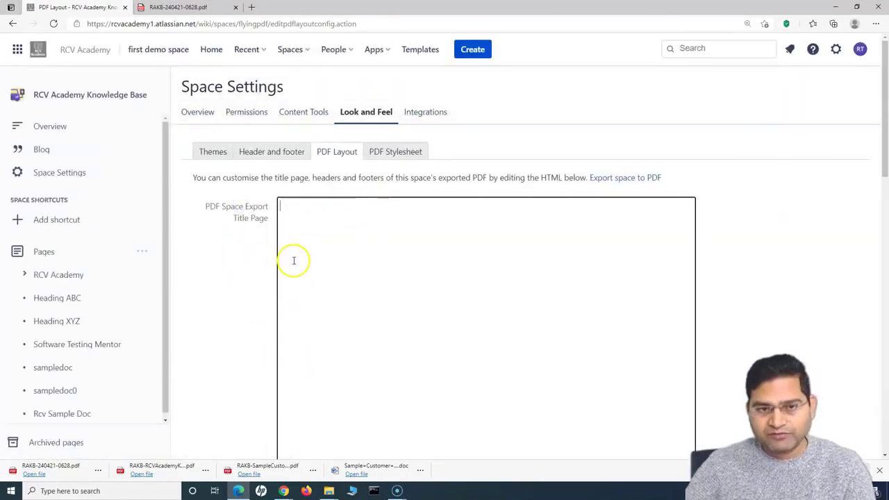
scroll(361, 312, down, 5)
drag(360, 119, 231, 119)
key(BackSpace)
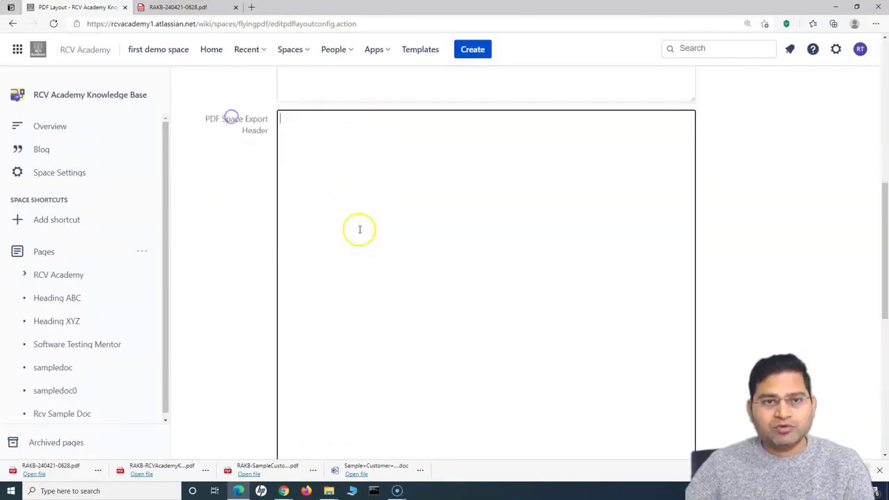
scroll(359, 226, down, 5)
drag(356, 96, 215, 96)
key(BackSpace)
scroll(274, 382, down, 1)
click(290, 425)
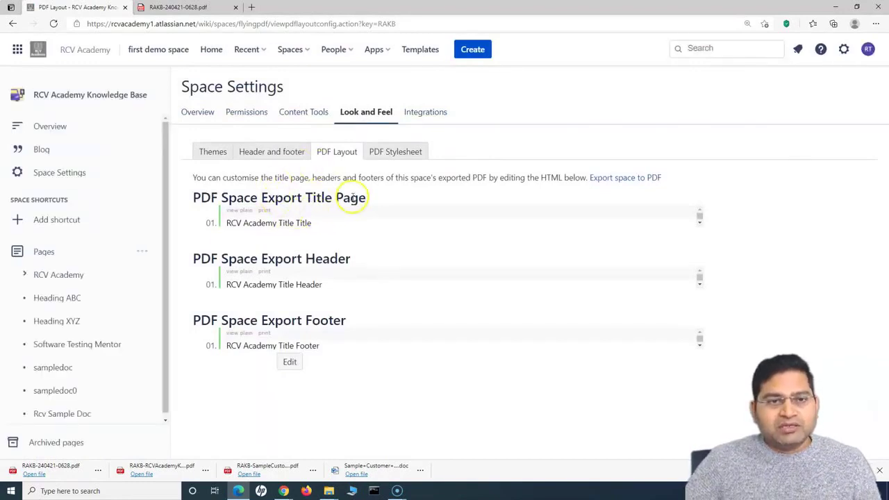
Reopen the space's PDF layout, try to remove the "RCV Academy Title Title" title page text, and save
drag(320, 223, 234, 222)
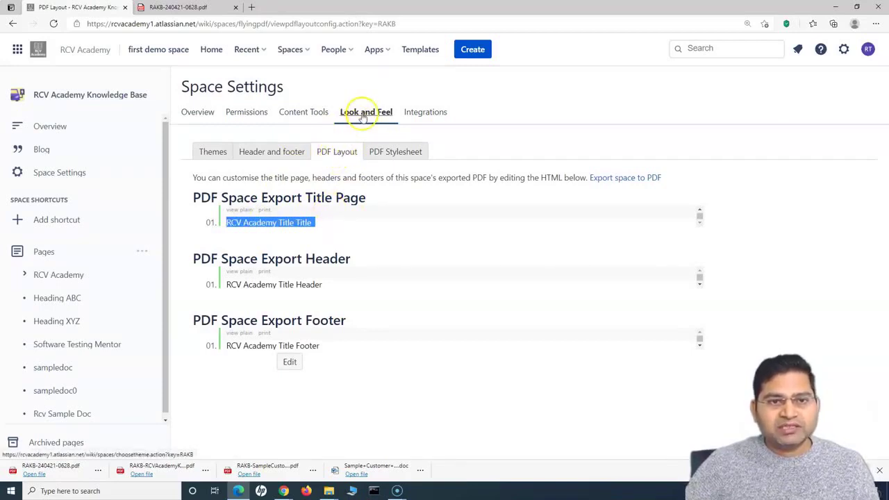
click(290, 362)
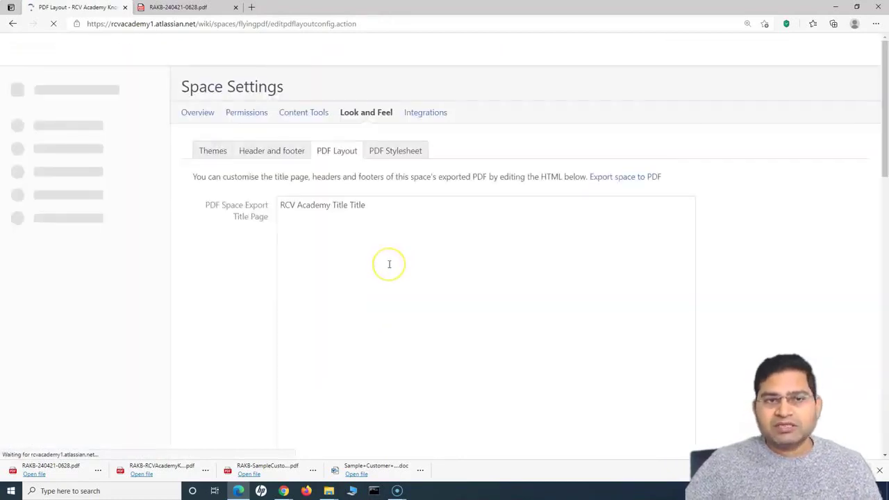
drag(383, 206, 258, 202)
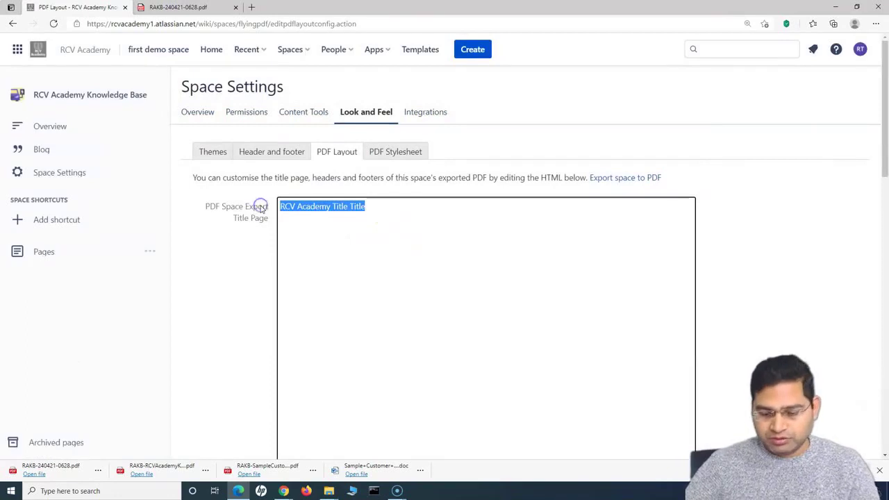
key(BackSpace)
scroll(334, 346, down, 10)
click(291, 426)
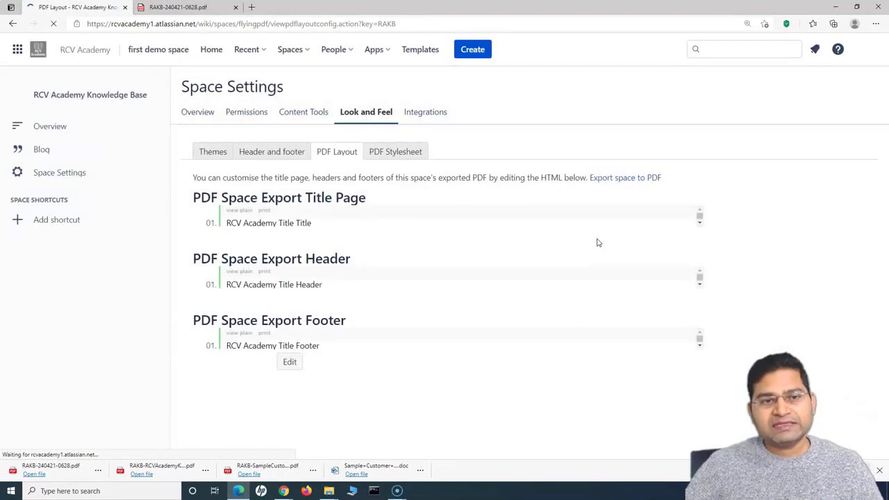
Open the Global PDF Layout in the site configuration for editing
click(843, 50)
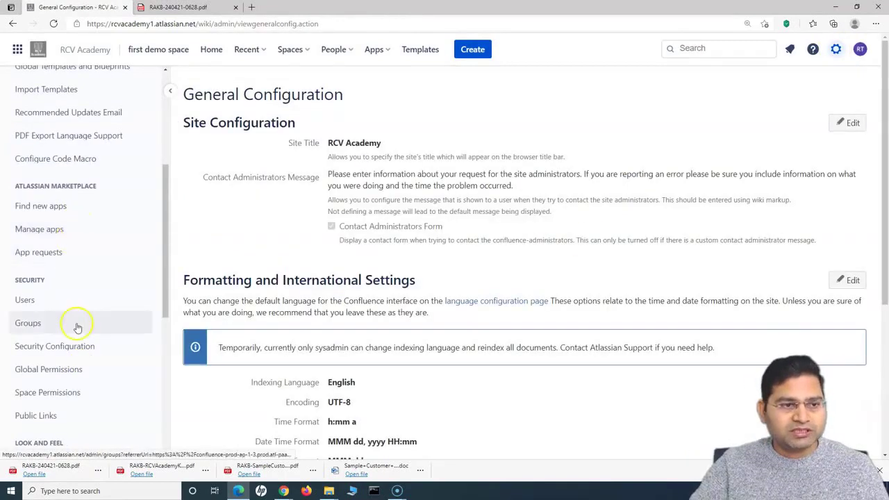
scroll(76, 325, down, 2)
scroll(70, 353, down, 2)
click(69, 273)
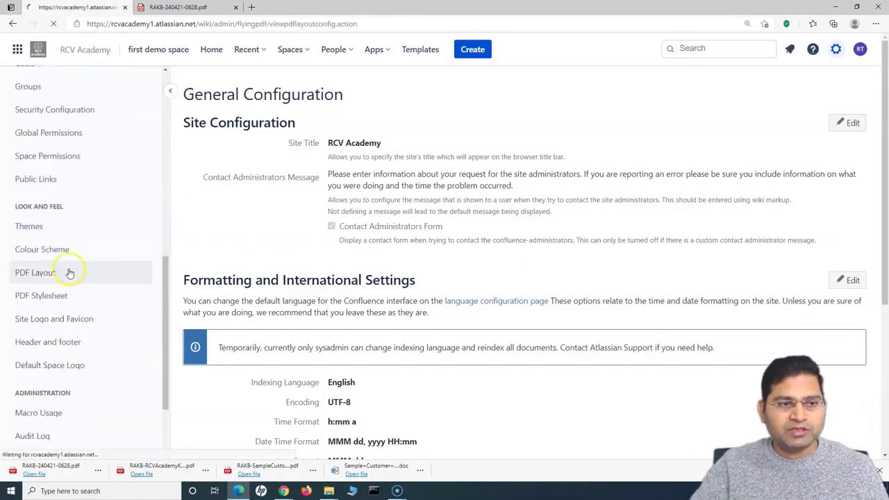
click(281, 294)
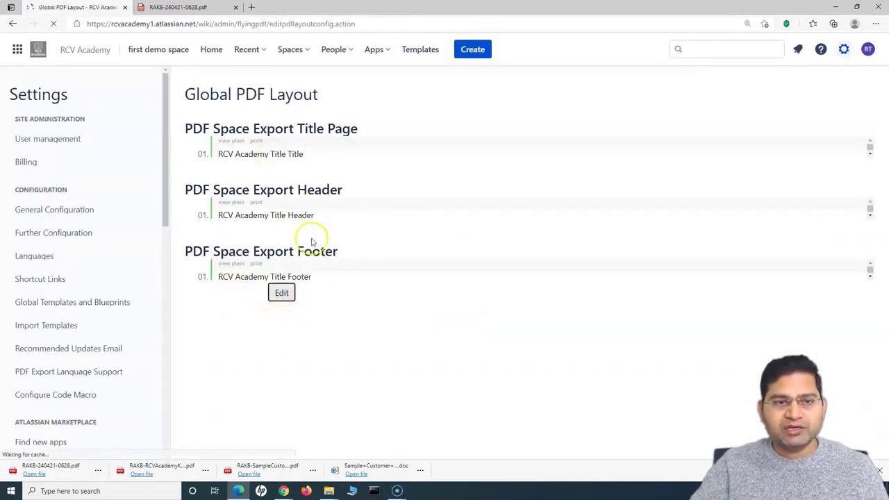
Delete the title page, header and footer text from the Global PDF Layout and save it
drag(363, 135, 278, 134)
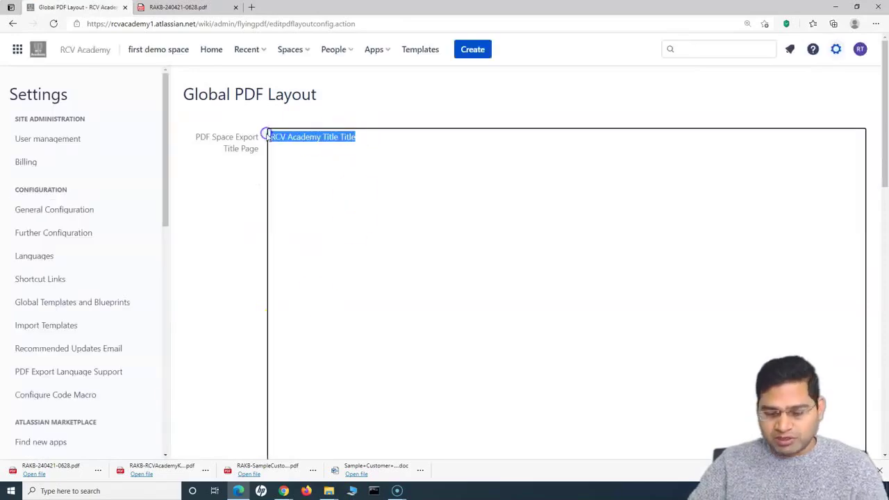
key(Delete)
scroll(357, 236, down, 3)
drag(366, 242, 218, 280)
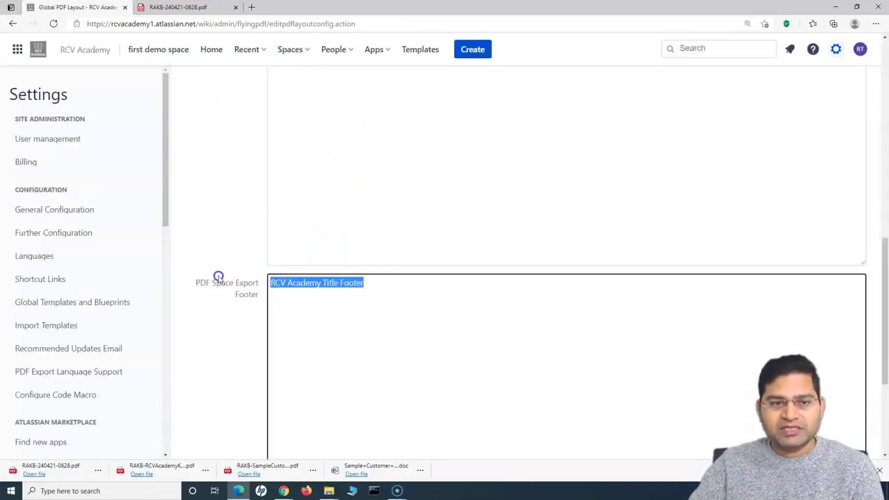
key(Delete)
scroll(263, 361, down, 5)
click(282, 449)
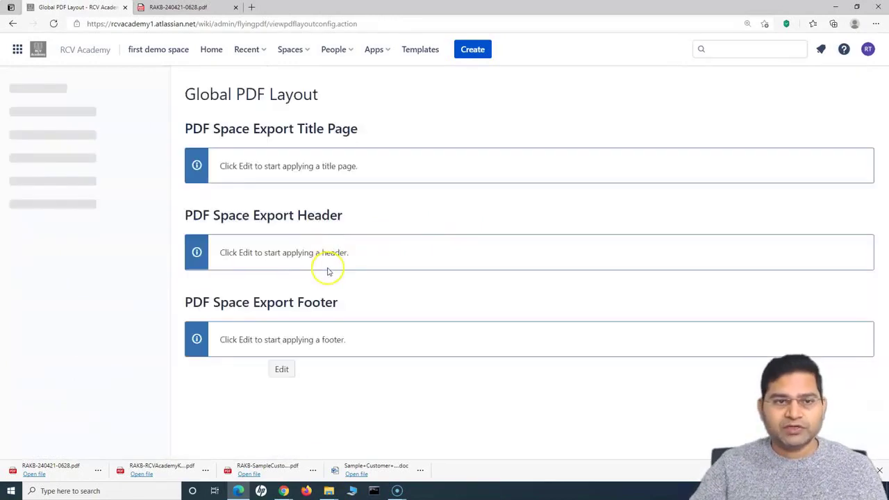
Check the PDF Layout settings of the RCV Academy Knowledge Base space and open them for editing
click(291, 50)
click(329, 143)
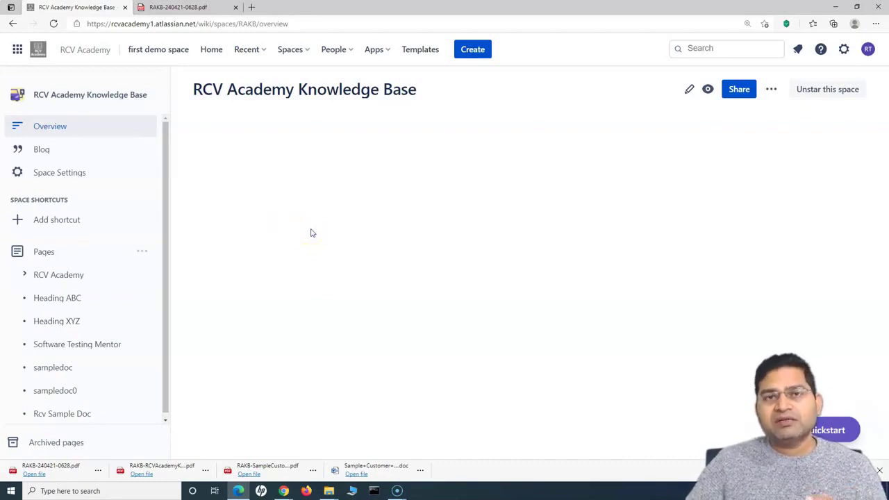
click(76, 173)
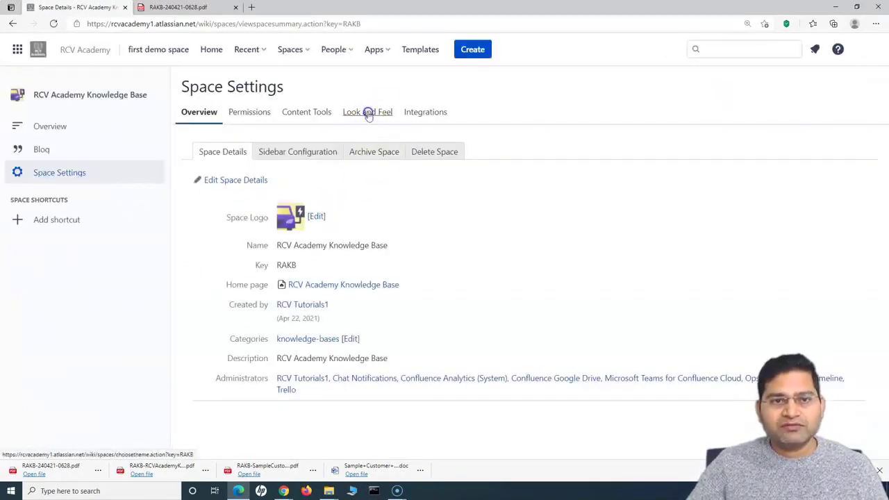
click(365, 112)
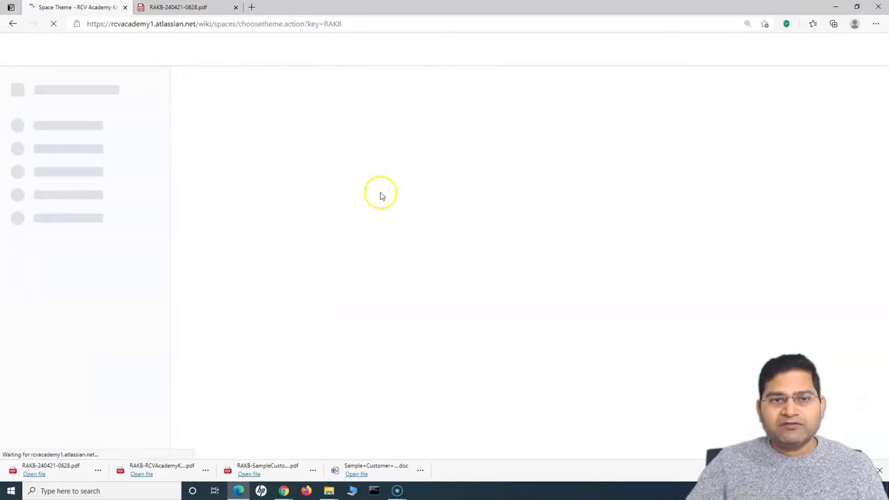
click(337, 151)
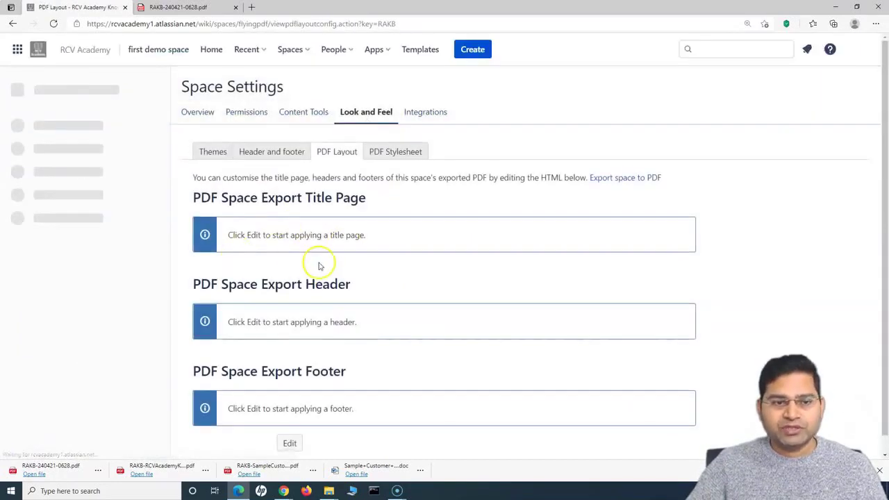
scroll(306, 292, down, 1)
click(290, 427)
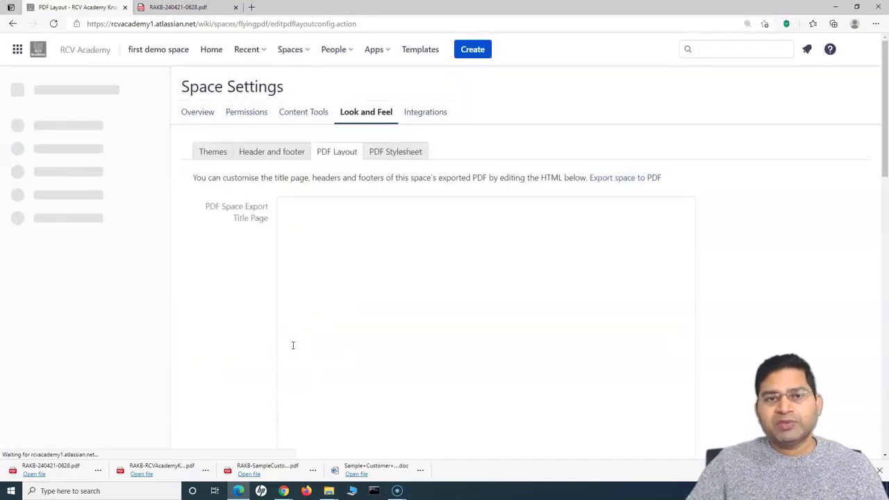
Look through the title page, header and footer fields of the space's PDF layout form
click(313, 230)
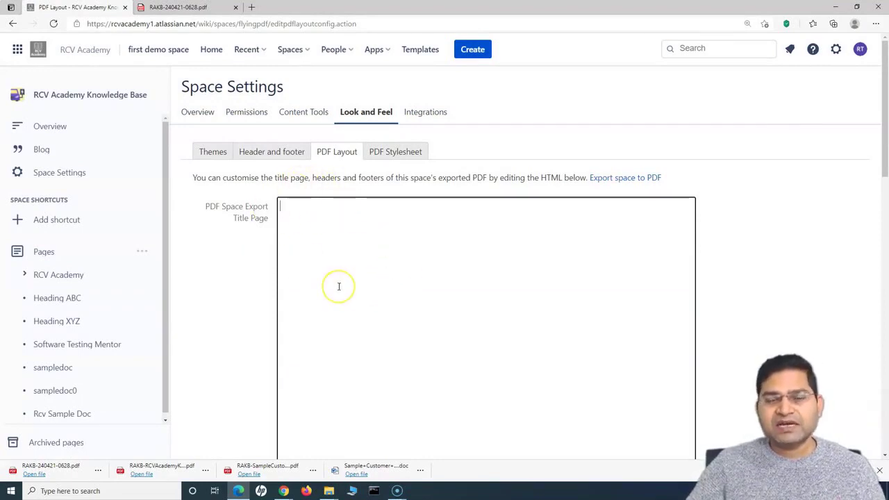
scroll(338, 285, down, 6)
scroll(351, 303, up, 5)
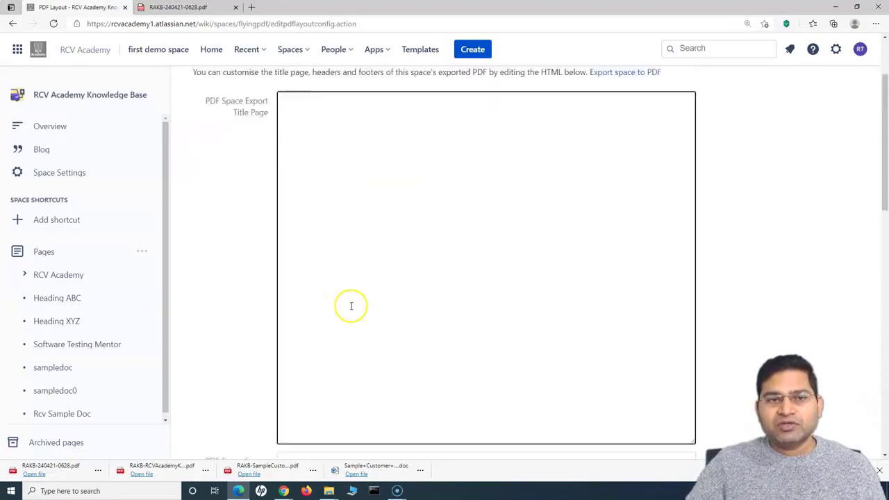
scroll(351, 305, up, 2)
scroll(389, 364, down, 10)
scroll(390, 362, up, 9)
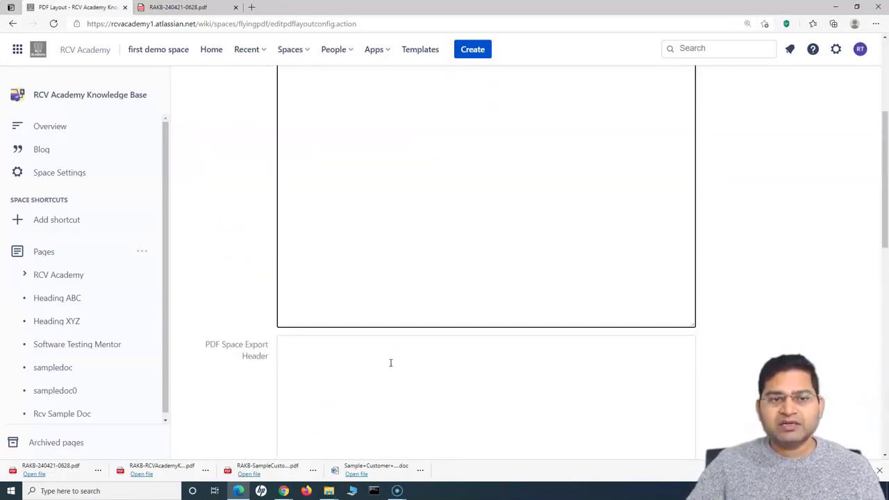
scroll(390, 363, up, 4)
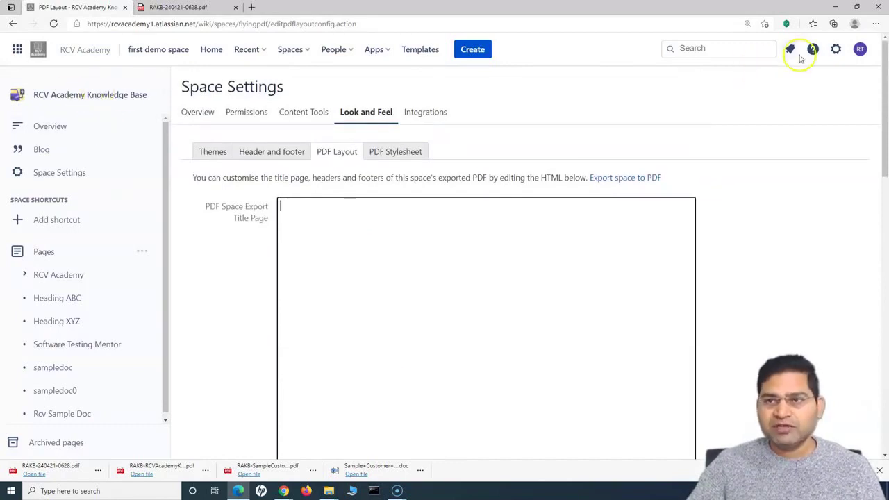
Go back to the site configuration and open the Global PDF Layout page
click(837, 50)
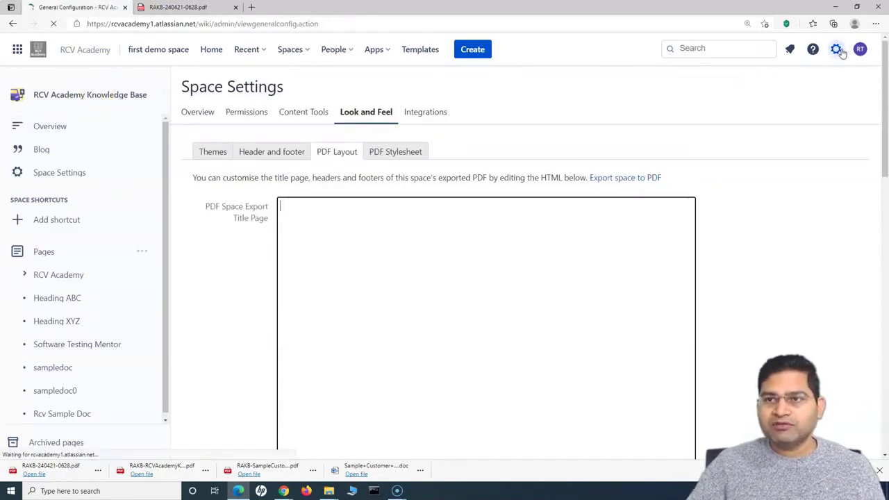
scroll(95, 391, down, 4)
scroll(80, 368, down, 3)
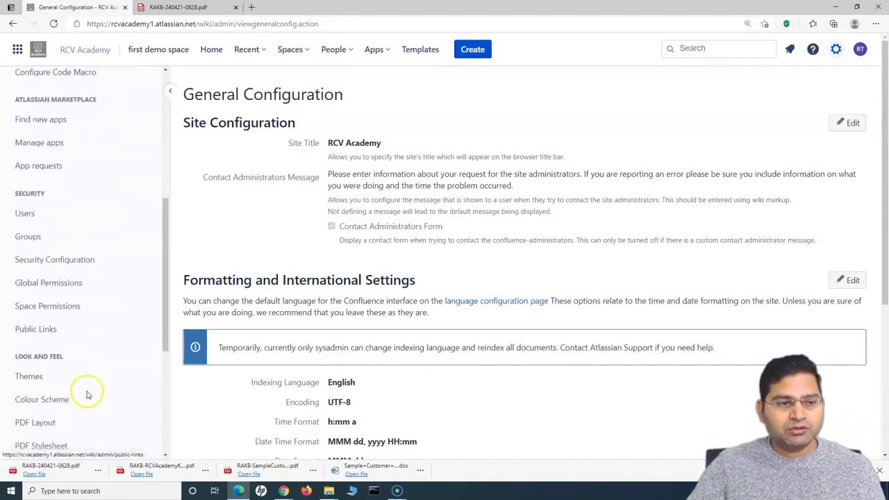
click(51, 336)
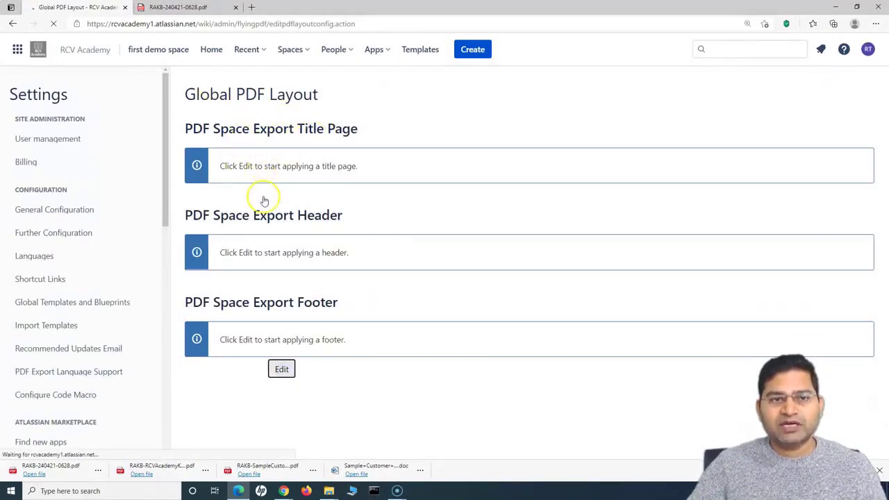
Set the global PDF title page to "RCV Academy Global Title", header to "RCV Academy Global Header" and footer to "RCV Academy Global Footer", and save
text(RC)
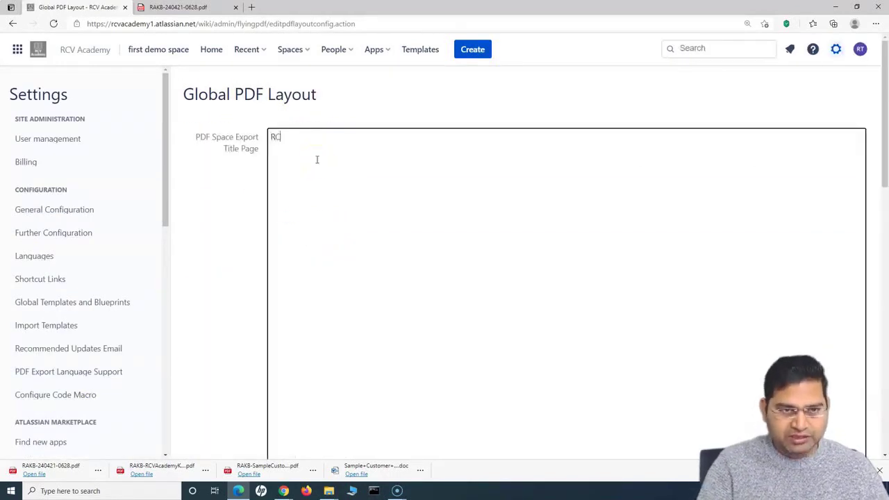
text(V Academy Global Tit)
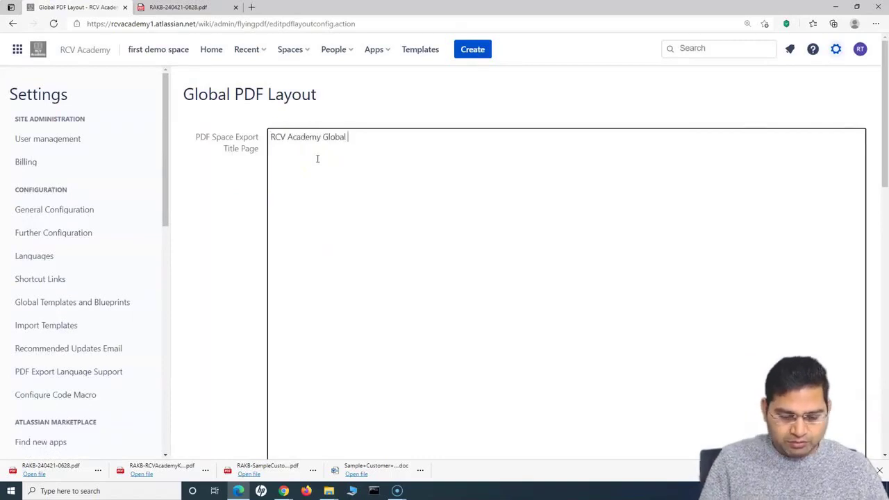
scroll(318, 159, down, 4)
click(335, 261)
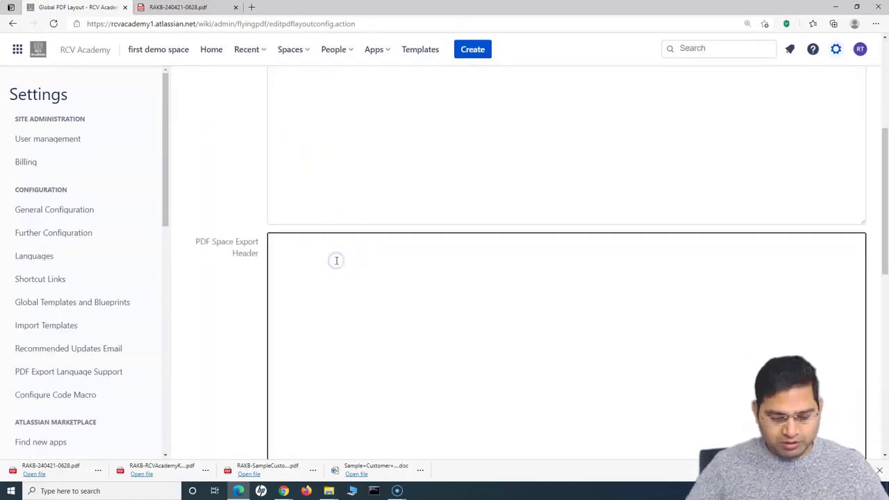
text(RCV Academy Global Title)
scroll(361, 277, down, 4)
text(RCV Academy Global Footer)
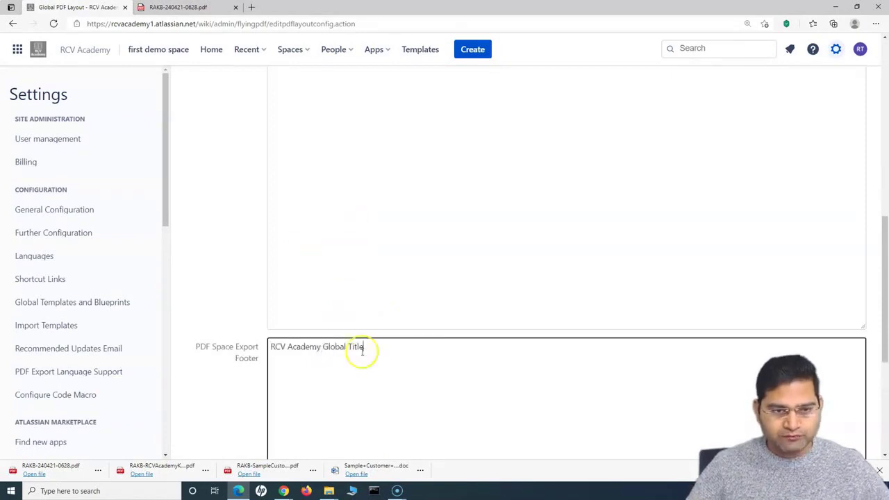
scroll(362, 352, down, 4)
click(281, 449)
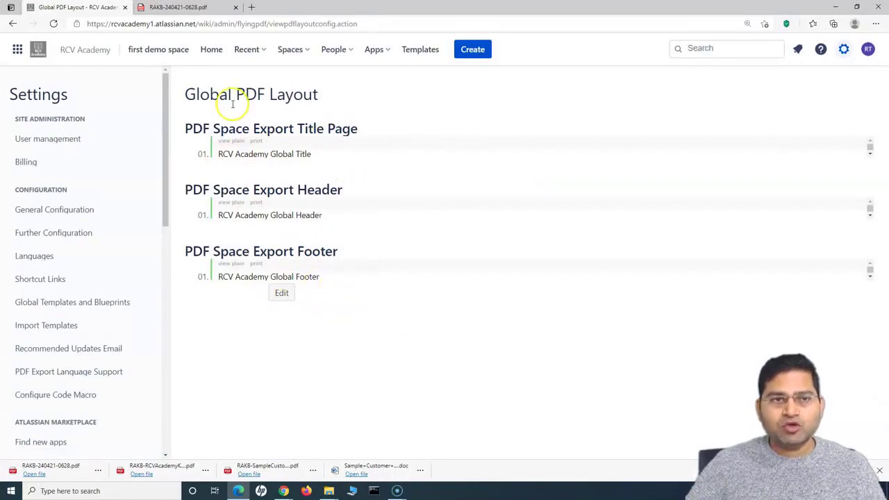
Open the PDF Layout settings of the RCV Academy Knowledge Base space and check its title page, header and footer text
click(305, 50)
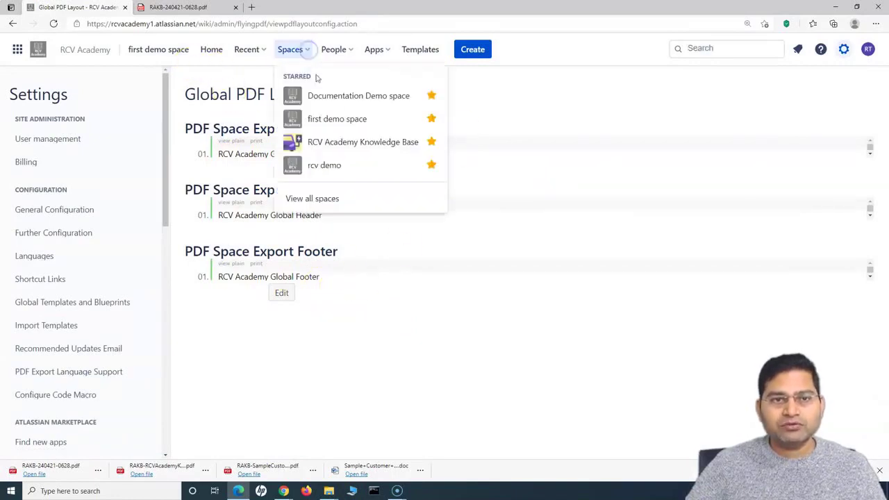
click(343, 149)
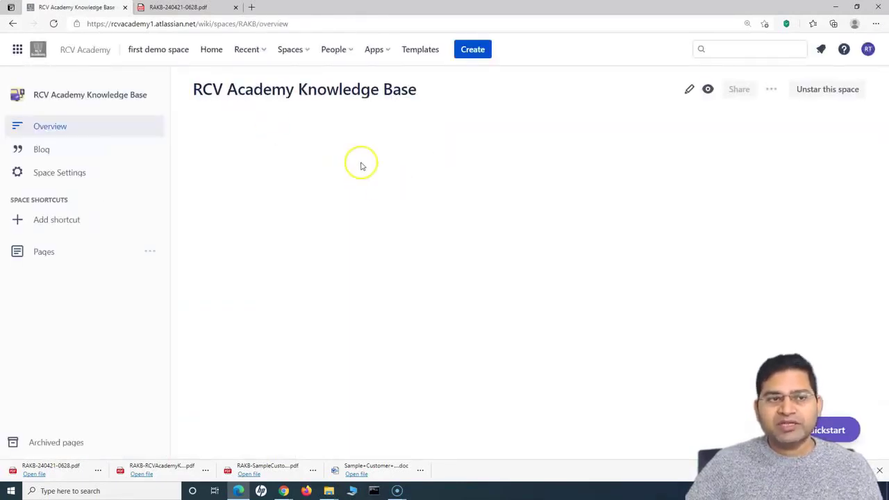
click(71, 172)
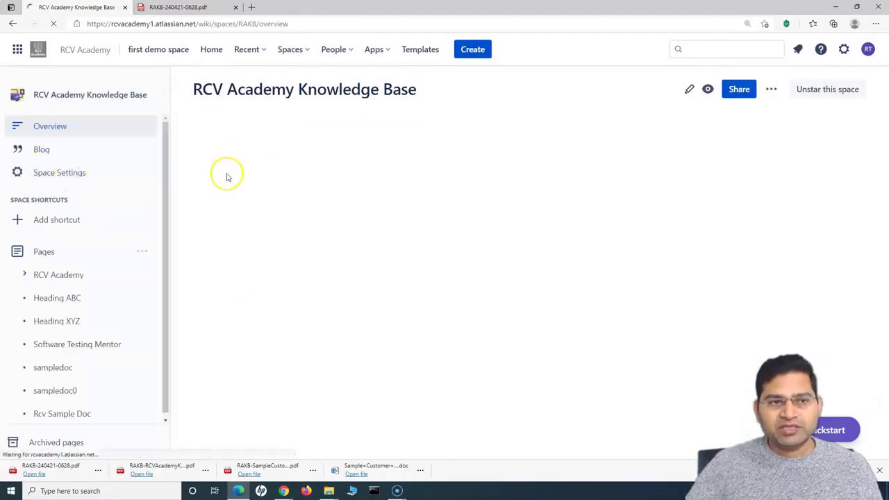
click(368, 112)
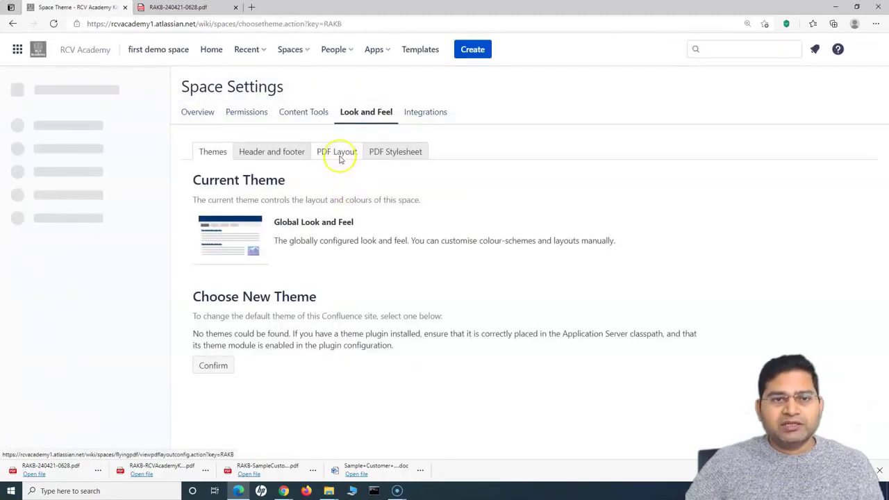
click(337, 150)
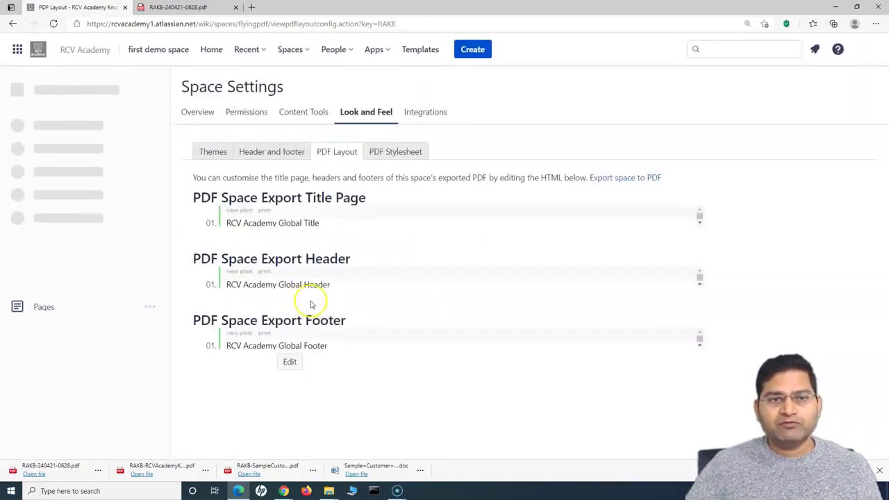
drag(226, 222, 262, 222)
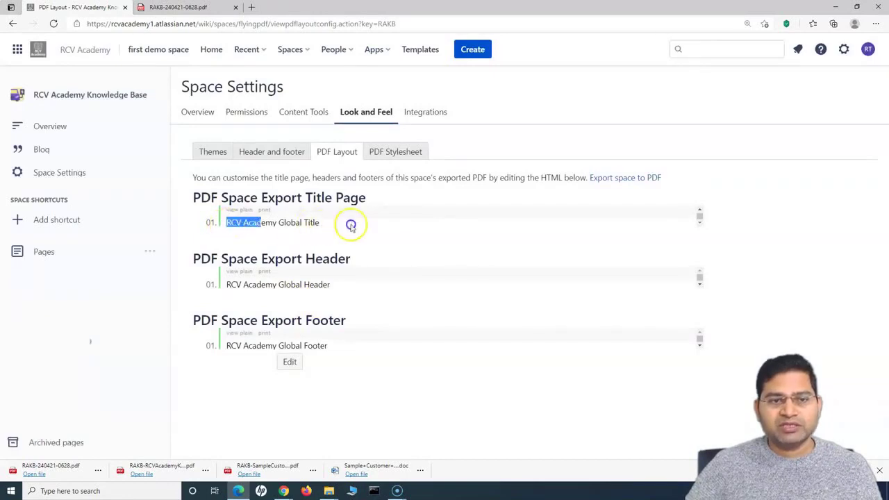
drag(351, 226, 350, 224)
drag(343, 292, 229, 285)
click(353, 361)
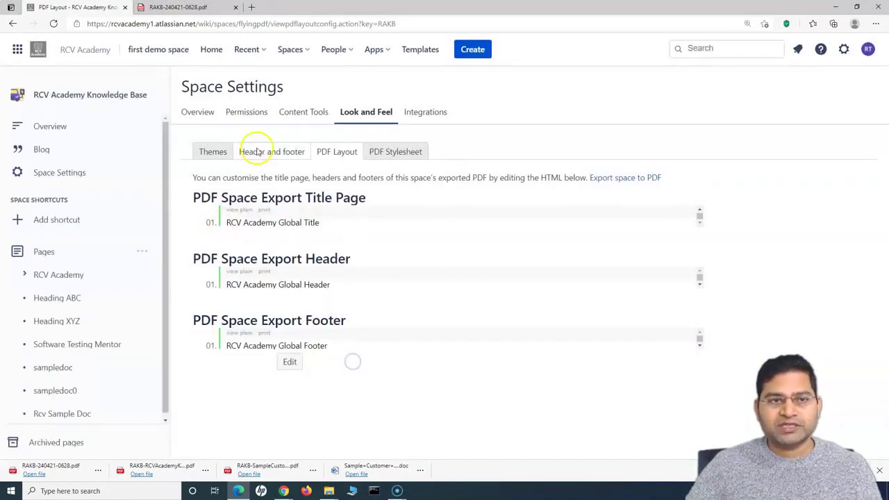
Open the PDF Layout settings of the Documentation Demo space and check its title page, header and footer text
click(291, 49)
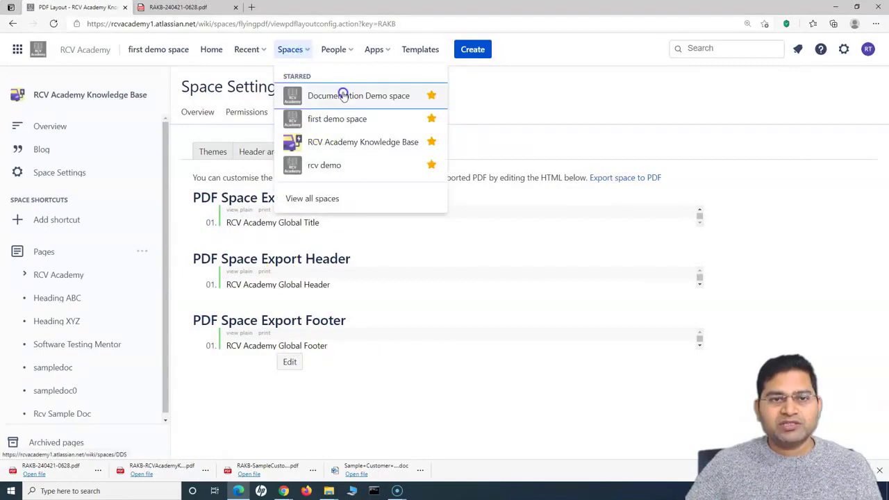
click(343, 95)
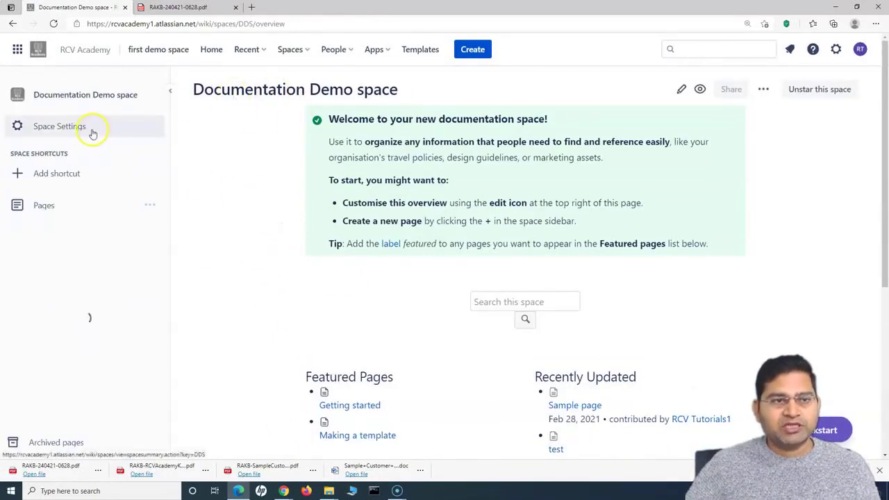
click(92, 131)
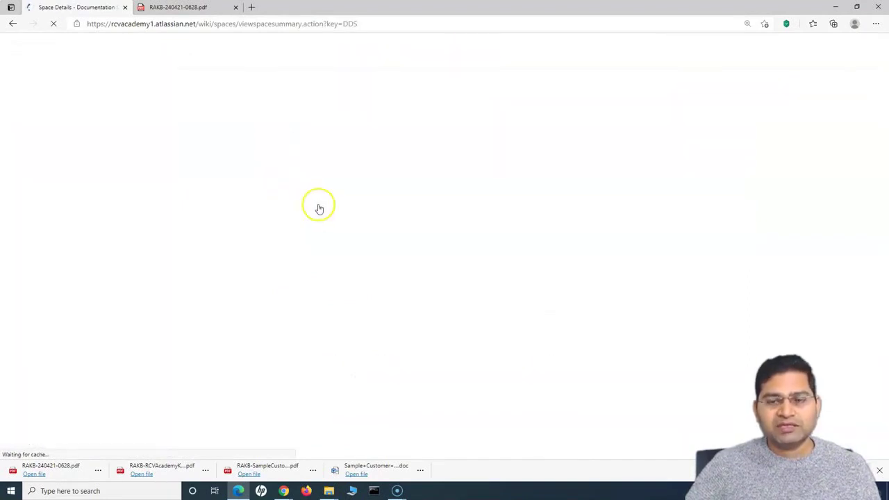
click(367, 111)
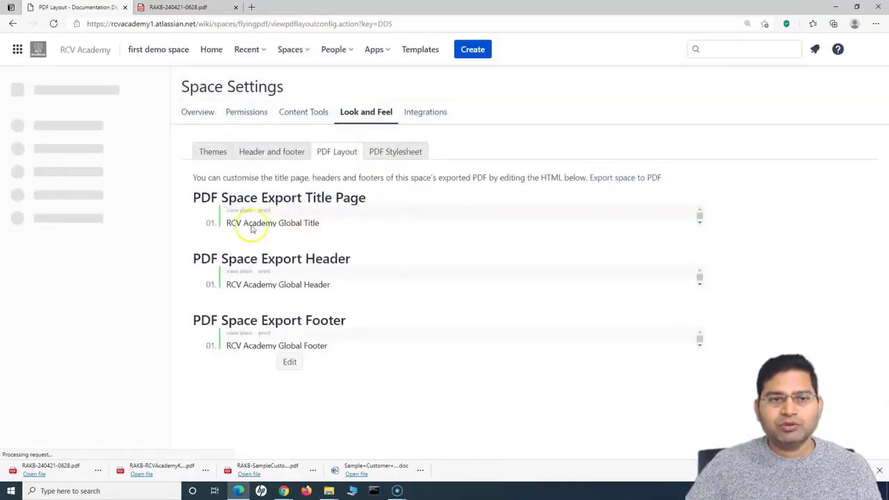
drag(338, 283, 245, 283)
drag(332, 346, 230, 348)
click(237, 383)
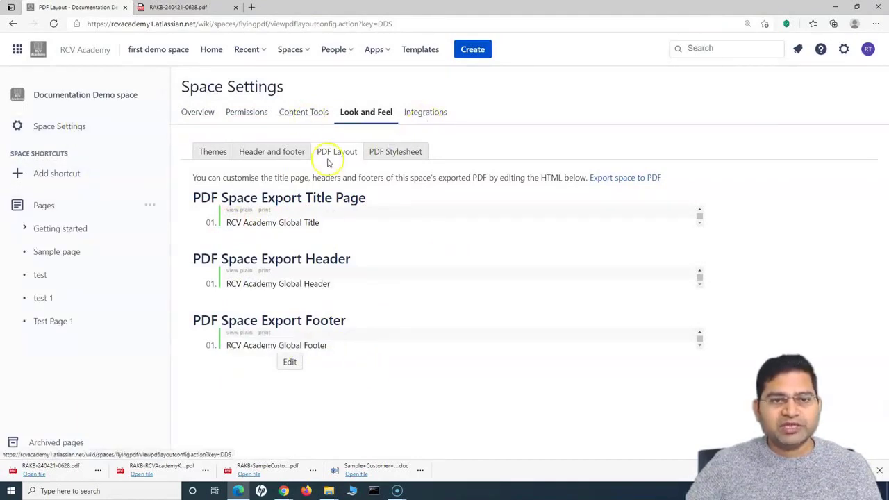
Export the Documentation Demo space to PDF as a Normal Export with page numbers included, and download the file
click(300, 112)
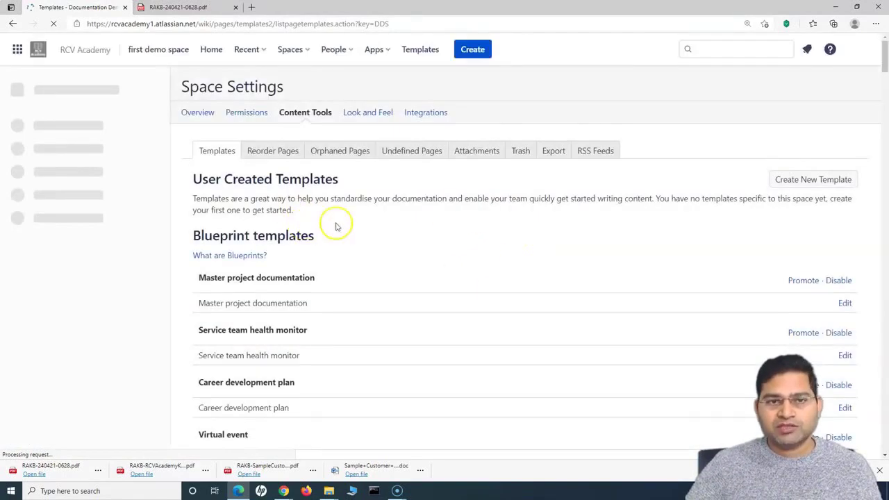
click(554, 154)
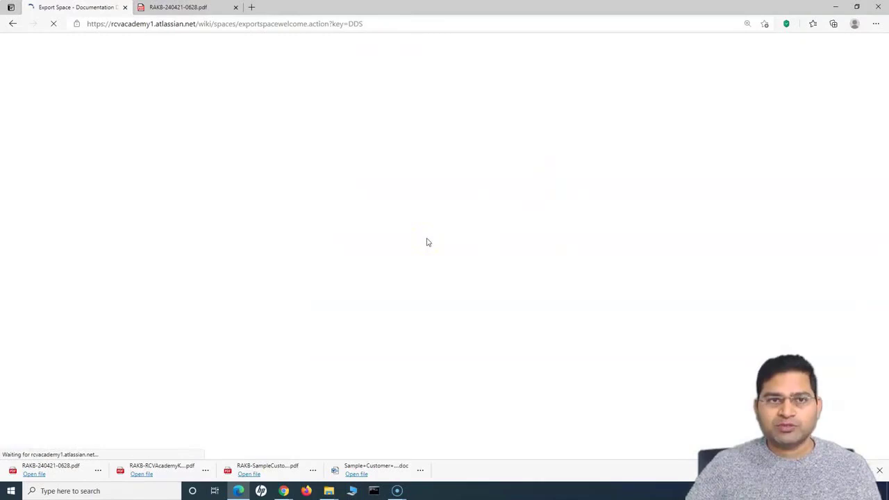
click(196, 265)
click(218, 296)
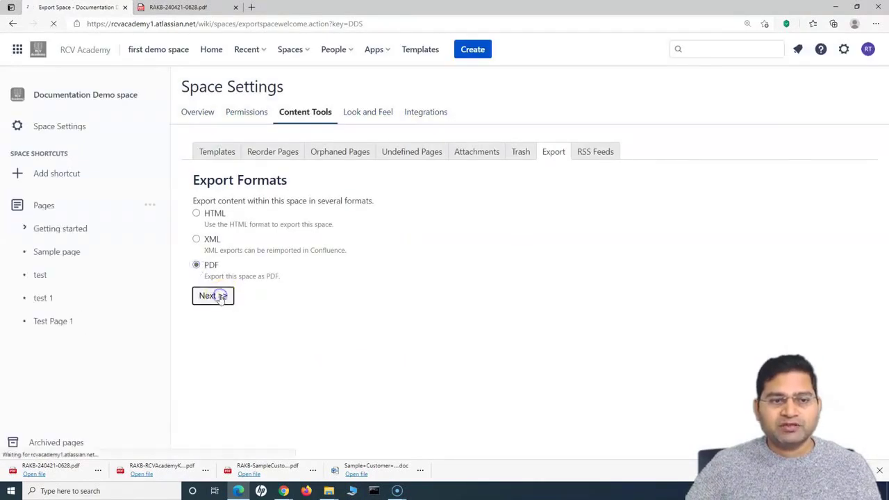
click(201, 331)
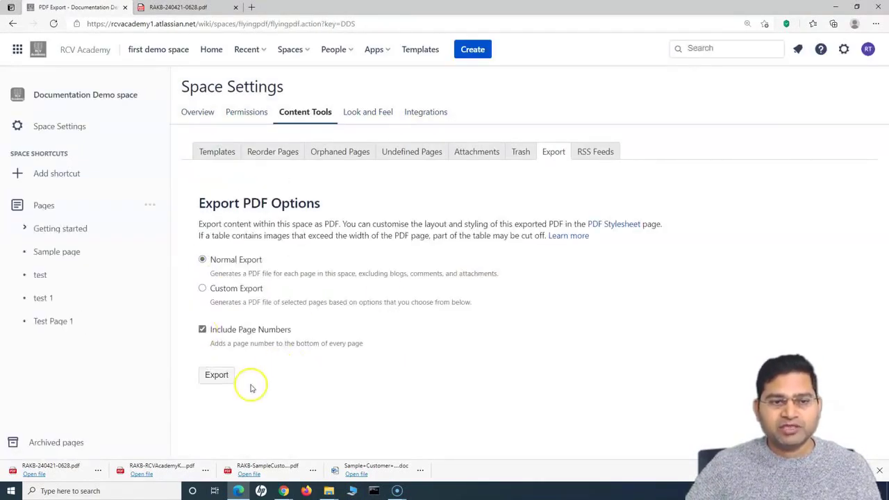
click(219, 375)
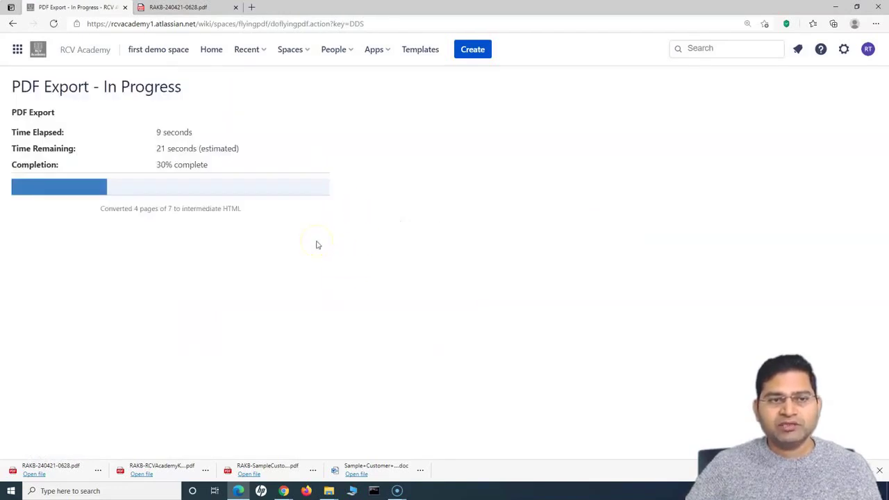
click(226, 210)
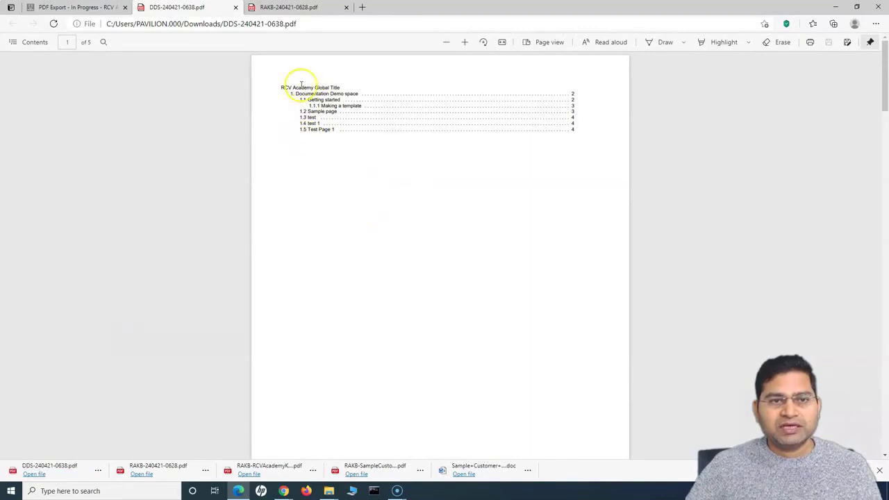
Examine the title text on the first page and the header and footer around page 2 of the exported PDF
drag(281, 88, 338, 85)
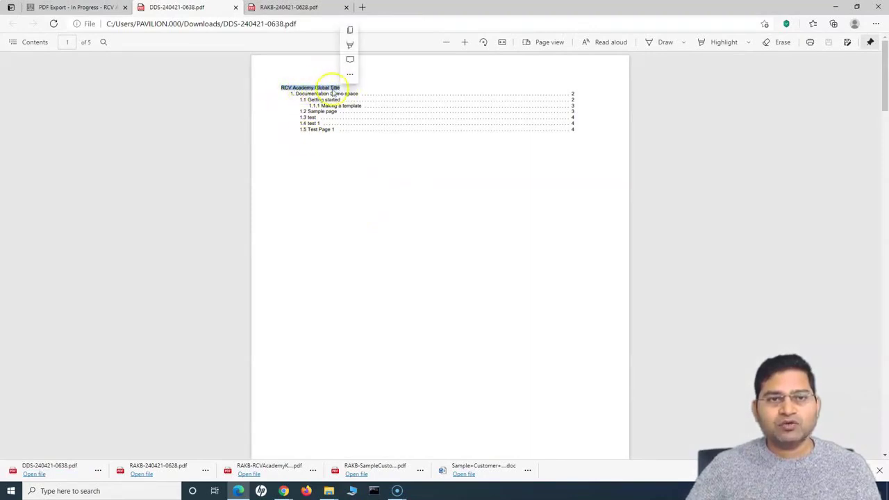
scroll(357, 276, down, 7)
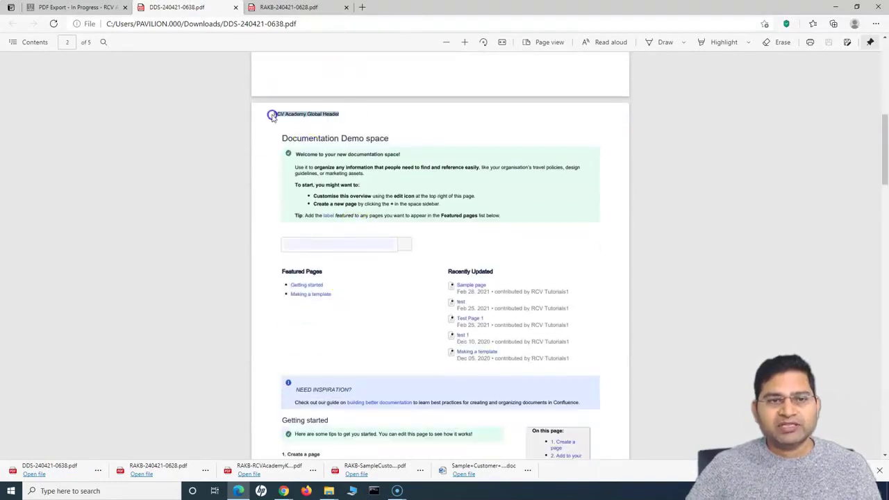
scroll(373, 242, down, 10)
drag(341, 135, 253, 135)
scroll(337, 193, up, 10)
drag(340, 178, 268, 179)
click(388, 174)
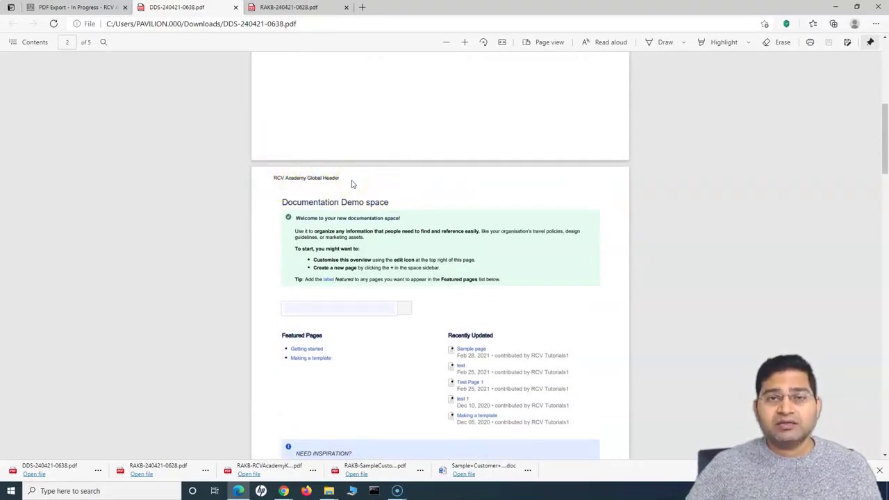
click(338, 220)
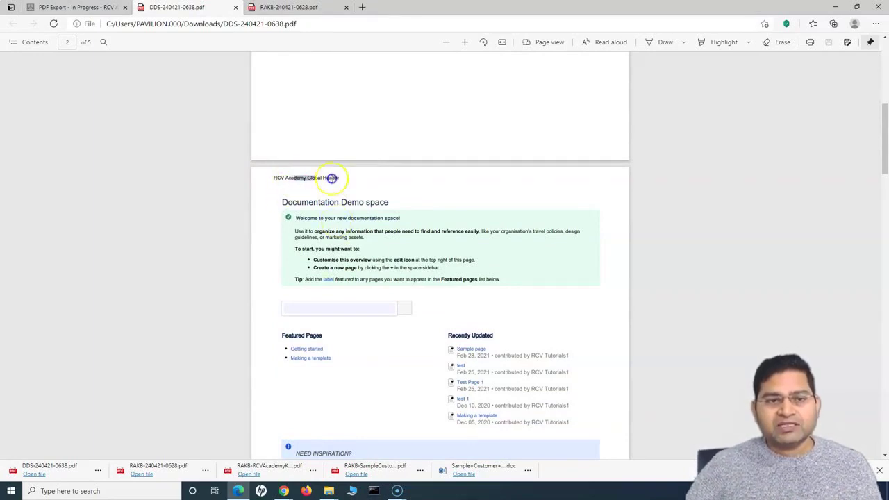
click(336, 177)
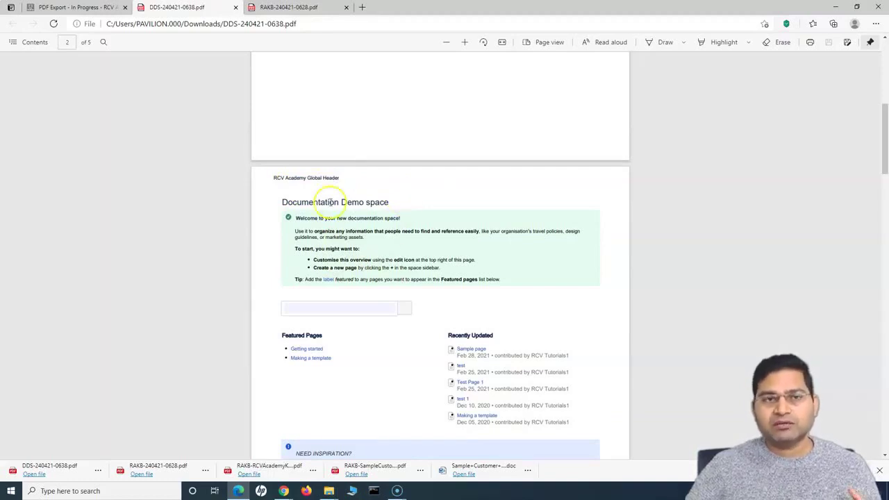
Look through the headers and footers on the remaining pages of the exported PDF and return to the PDF export page
scroll(410, 217, down, 3)
scroll(416, 220, down, 15)
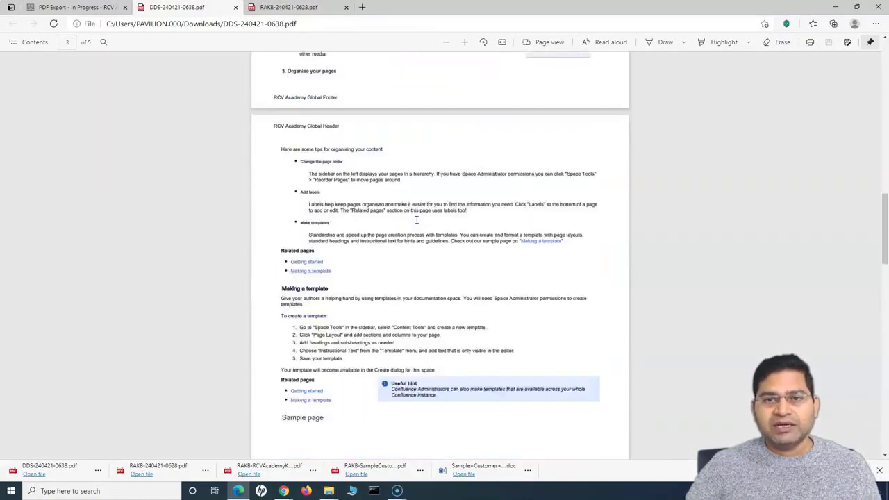
click(309, 227)
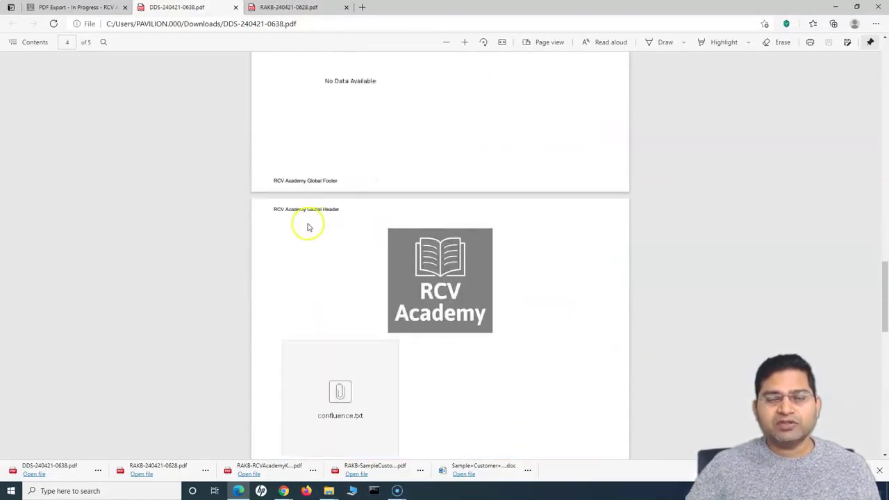
scroll(375, 269, down, 3)
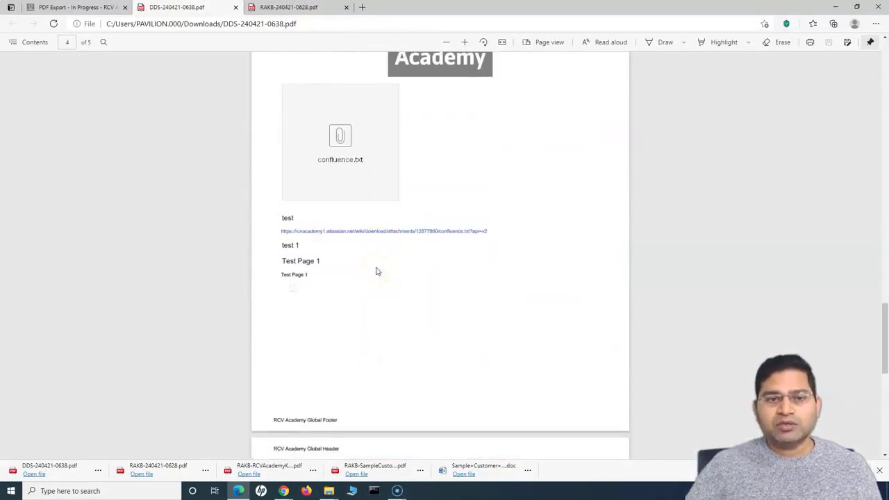
scroll(377, 271, down, 5)
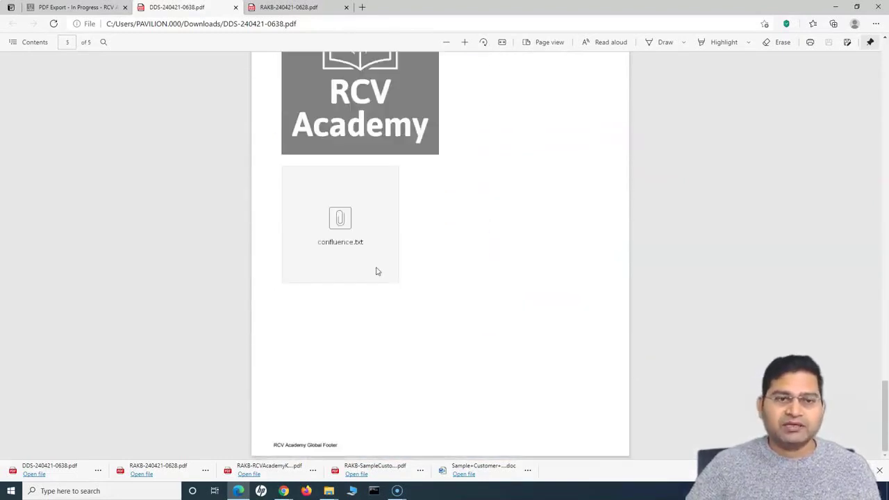
click(439, 284)
scroll(439, 284, up, 3)
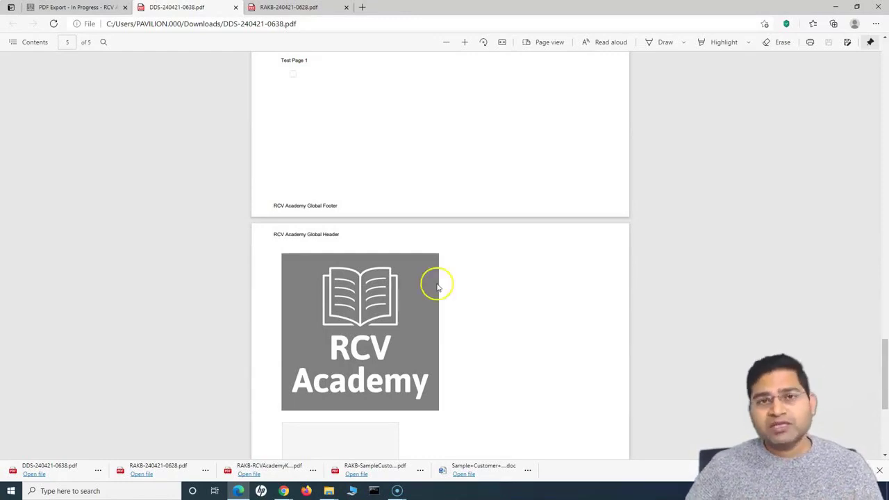
drag(340, 206, 278, 203)
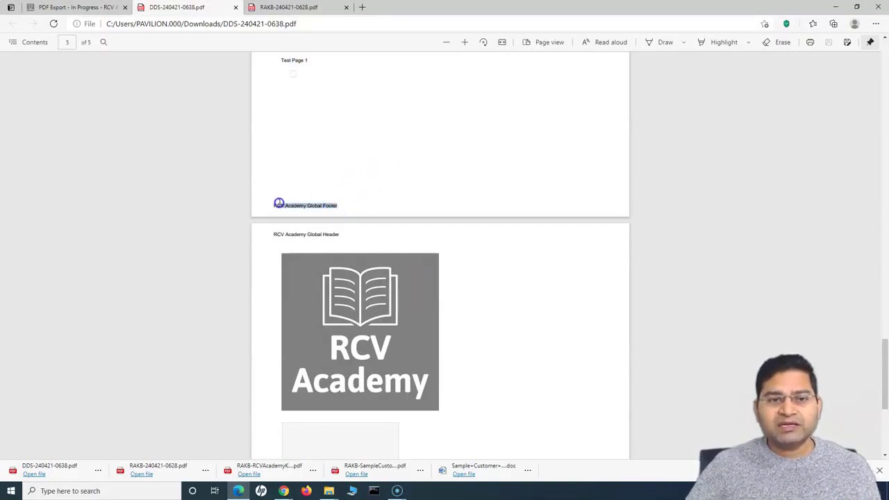
click(364, 196)
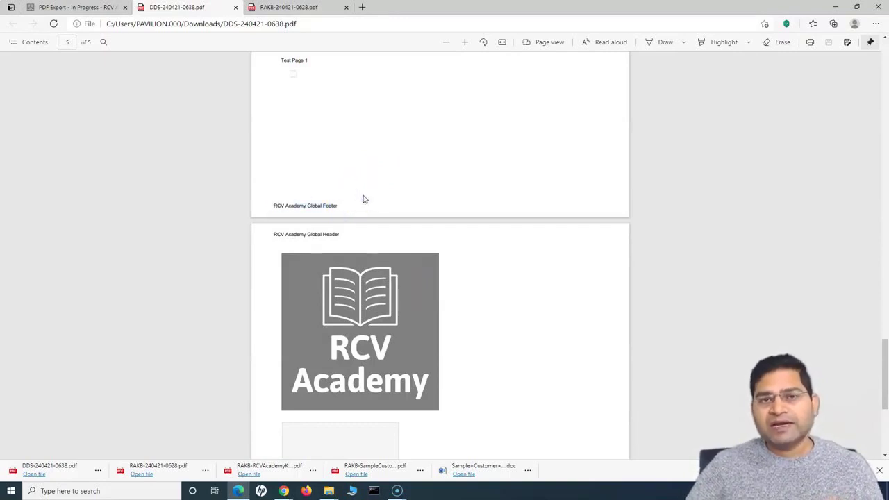
scroll(371, 202, up, 3)
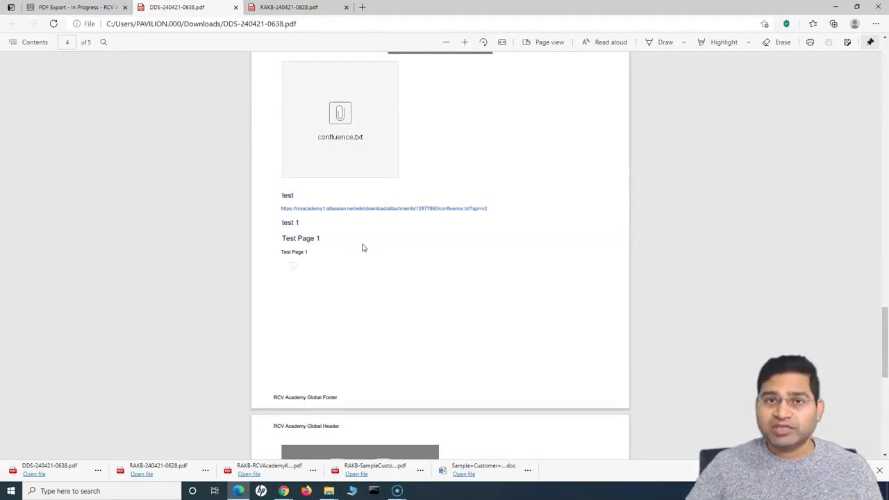
click(52, 7)
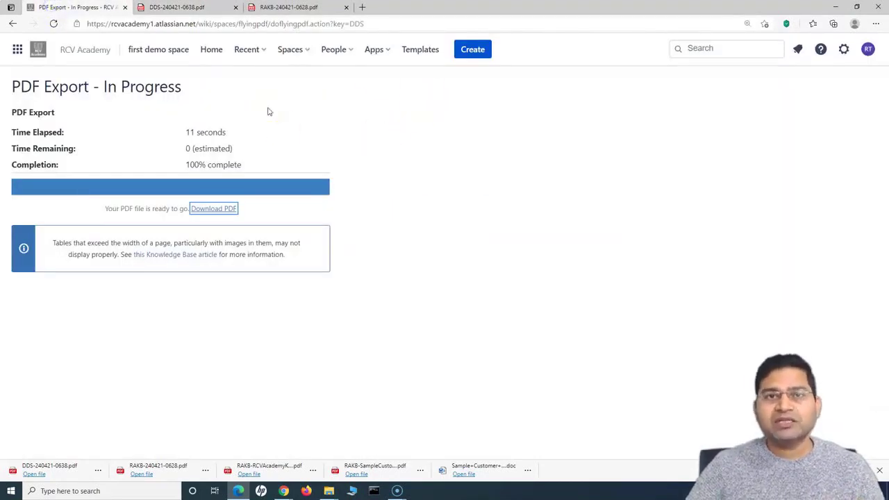
click(367, 237)
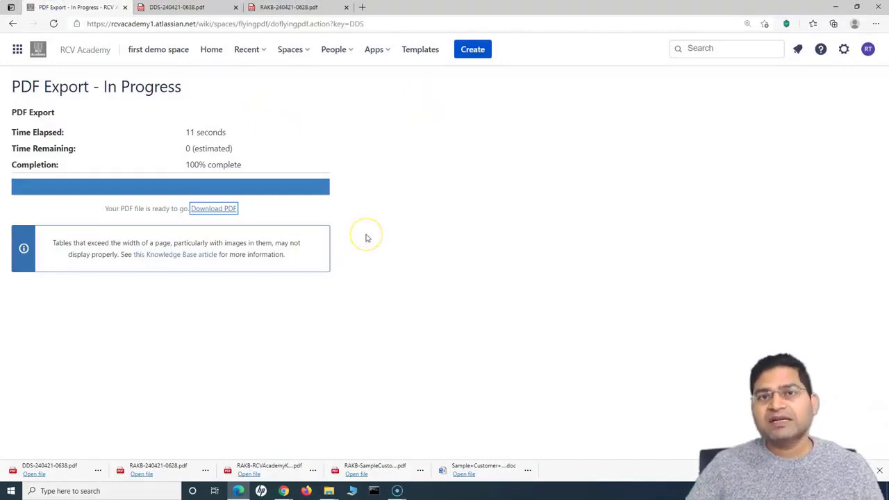